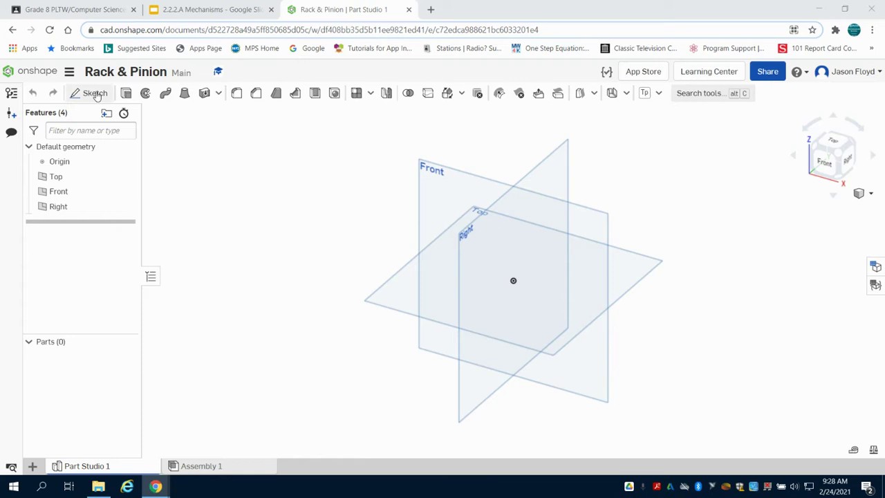
Step: Start a sketch on the Front plane and view it head-on
left_click(89, 93)
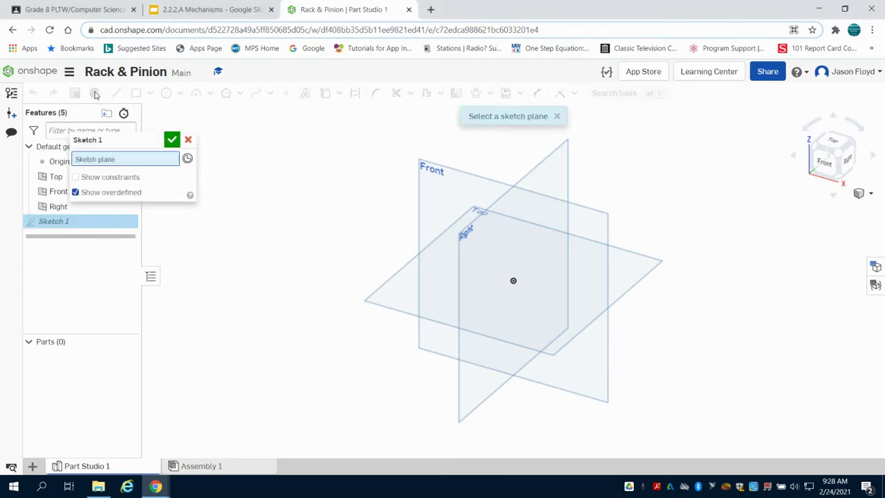
left_click(448, 193)
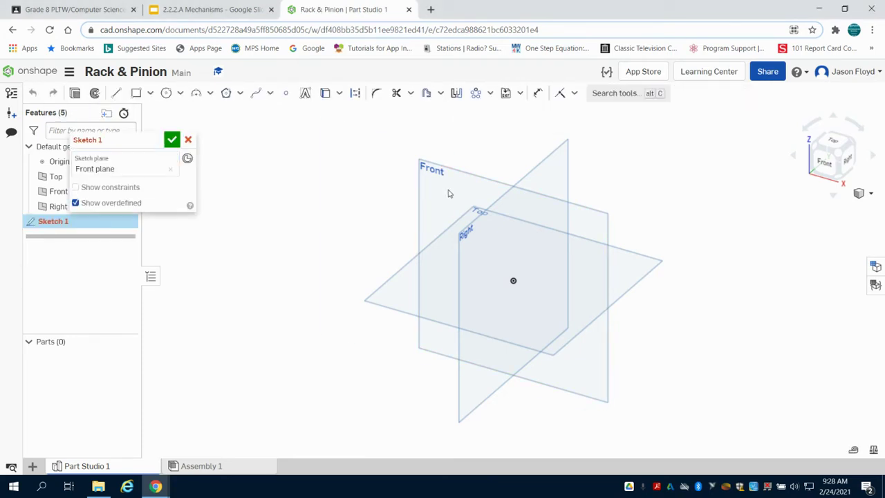
left_click(835, 167)
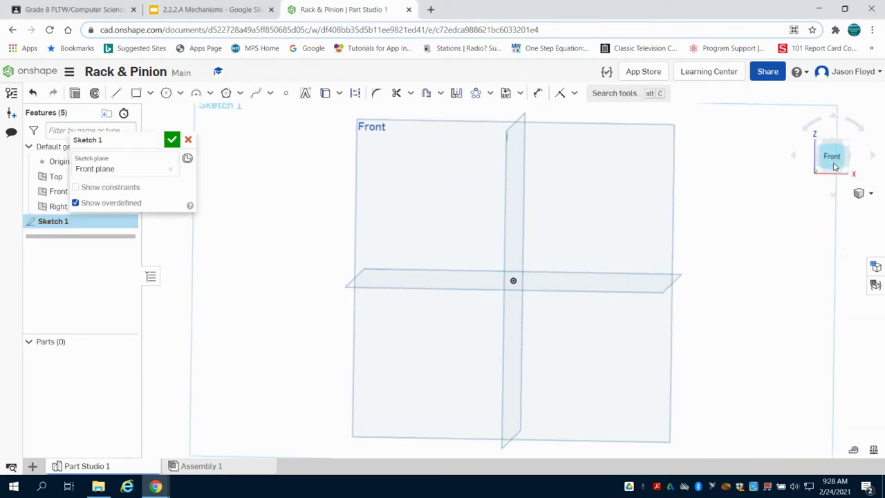
Step: Draw a center-point rectangle on the origin, 8 wide and 0.5 tall
left_click(150, 94)
left_click(171, 130)
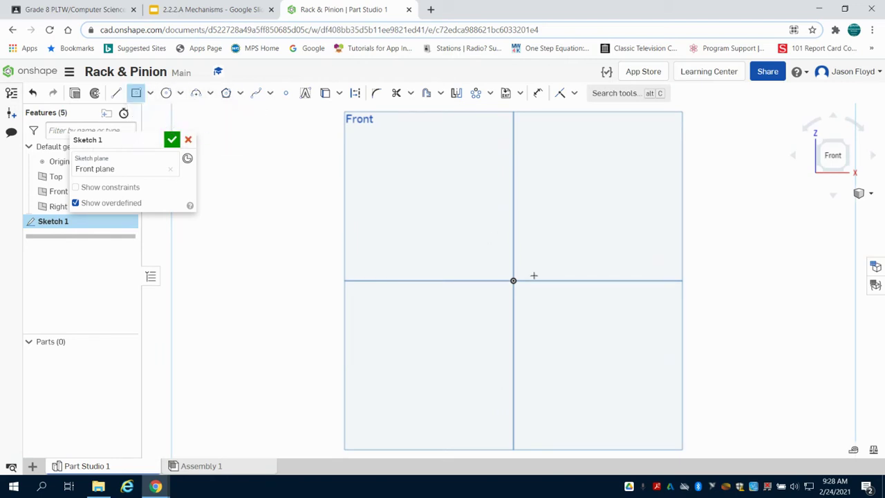
left_click(514, 281)
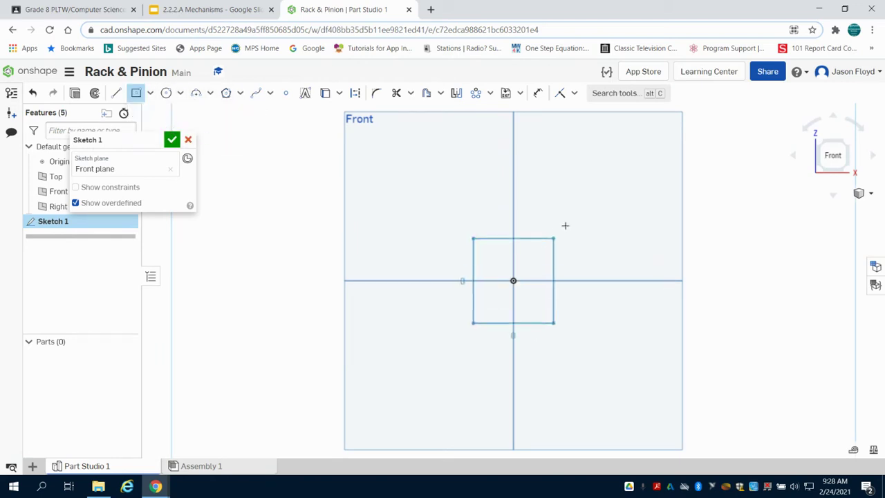
left_click(644, 235)
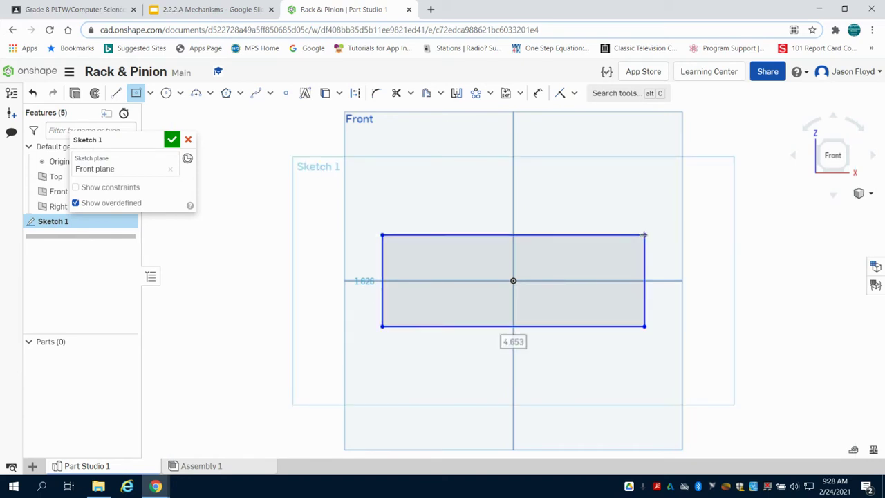
type("8")
key("Tab")
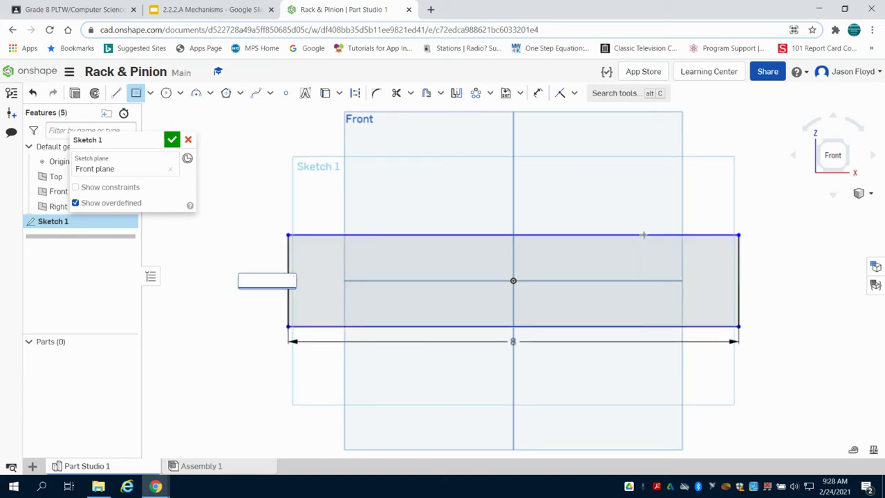
type("0.5")
key("Return")
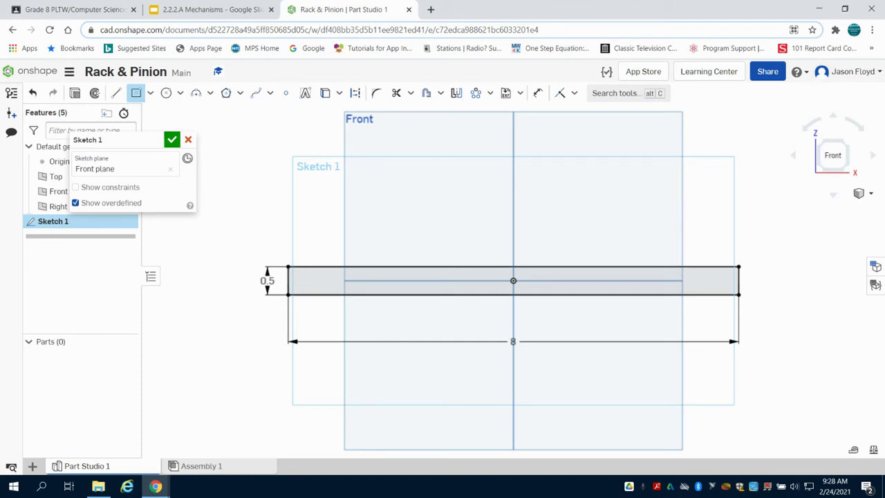
left_click(137, 93)
Step: Draw the tooth's two slanted sides rising from the rectangle's top-left corner
left_click(116, 93)
scroll(346, 277, "up", 1)
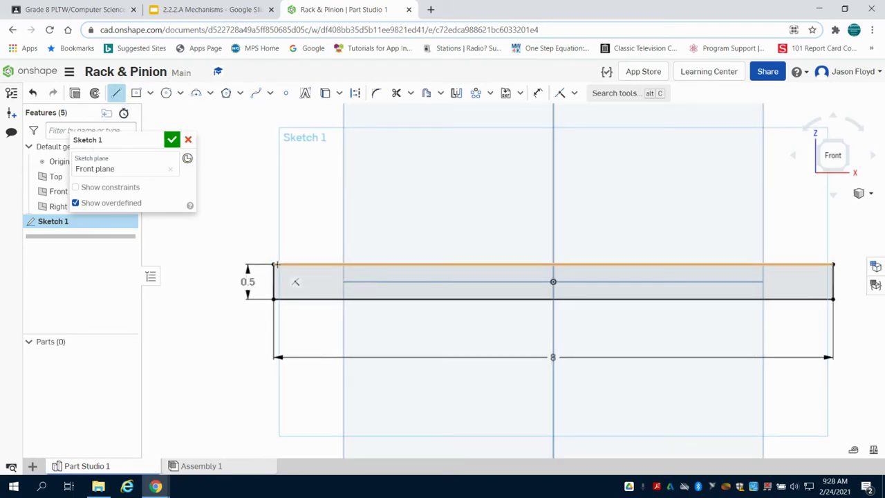
left_click(274, 264)
left_click(283, 242)
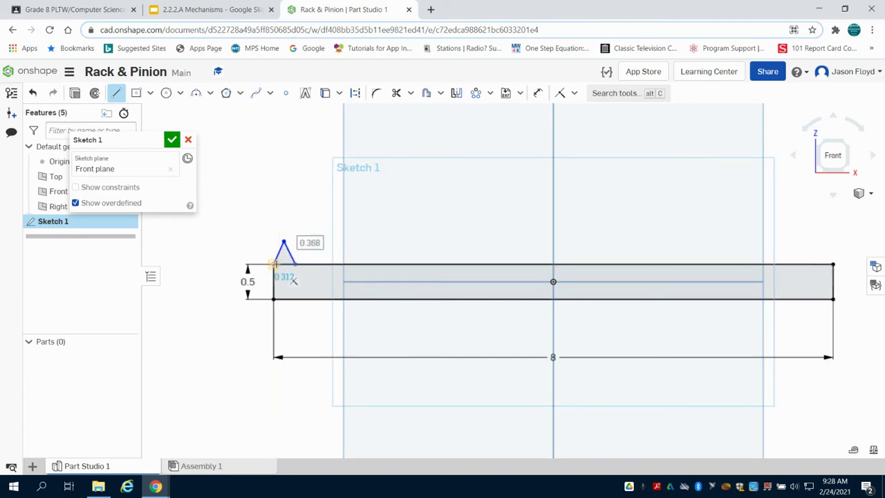
left_click(296, 264)
right_click(280, 186)
left_click(288, 196)
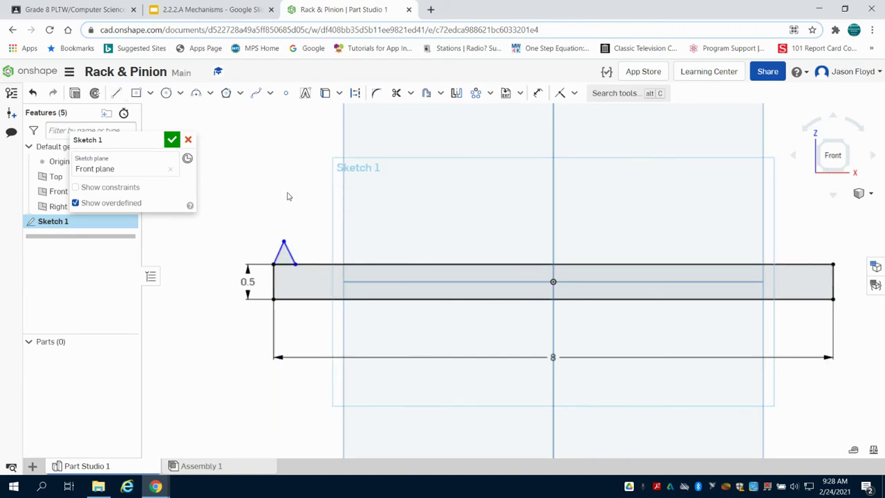
Step: Cancel a stray top-edge dimension and draw a line closing the tooth's base
left_click(538, 92)
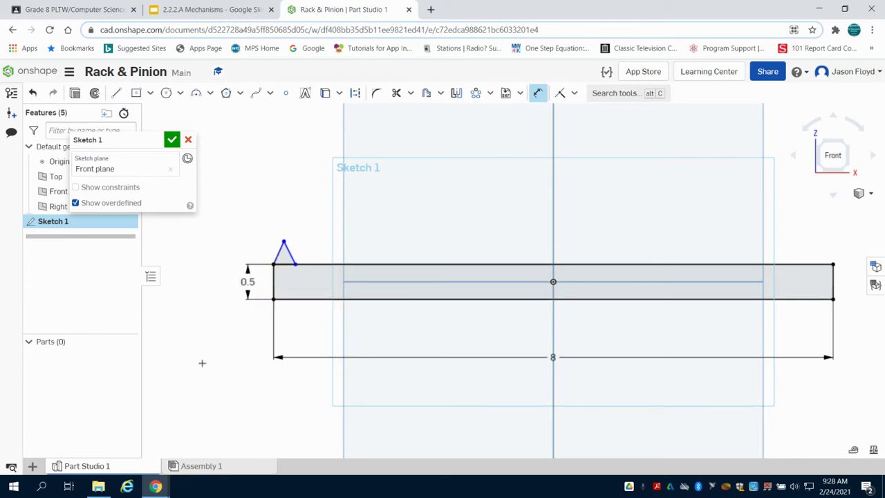
scroll(216, 373, "up", 3)
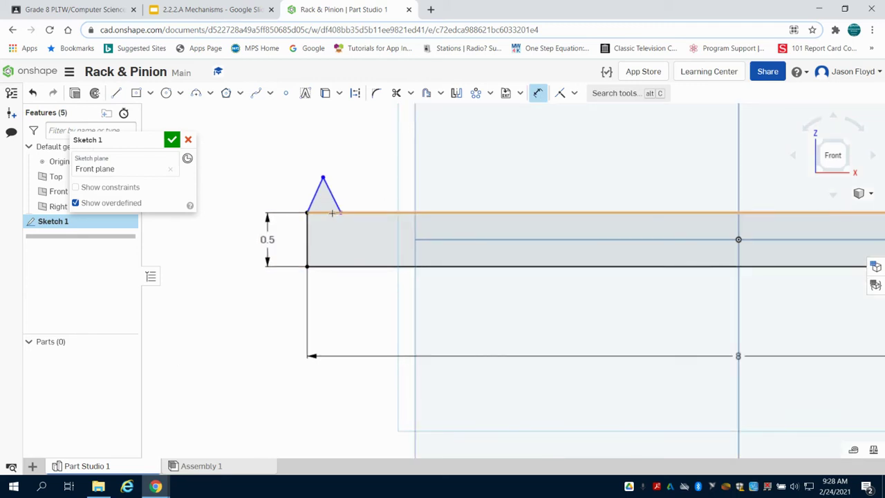
left_click(333, 214)
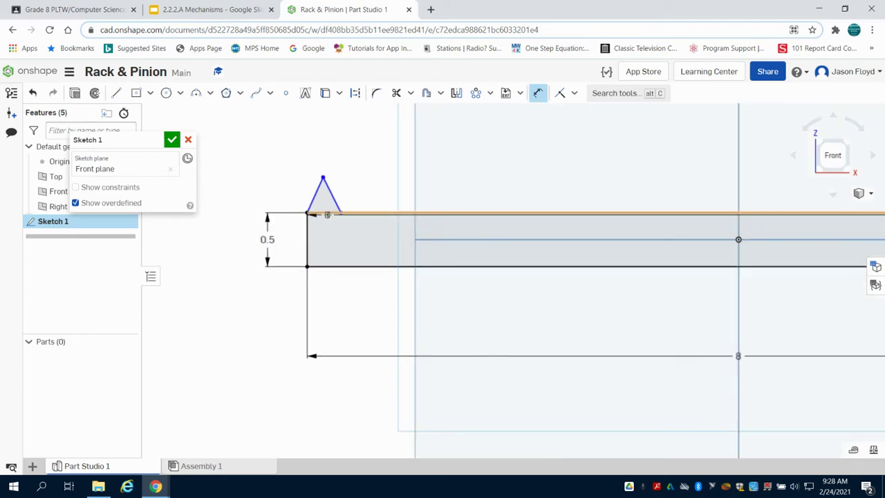
left_click(327, 214)
right_click(385, 209)
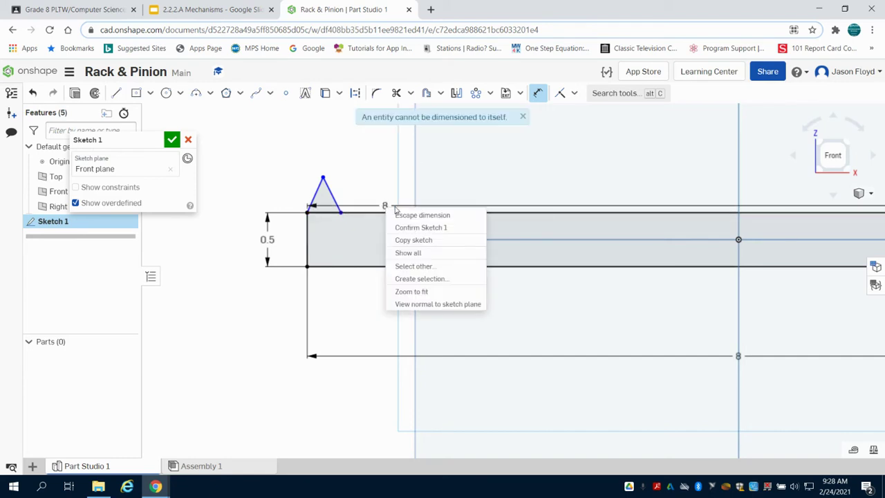
left_click(400, 216)
left_click(116, 93)
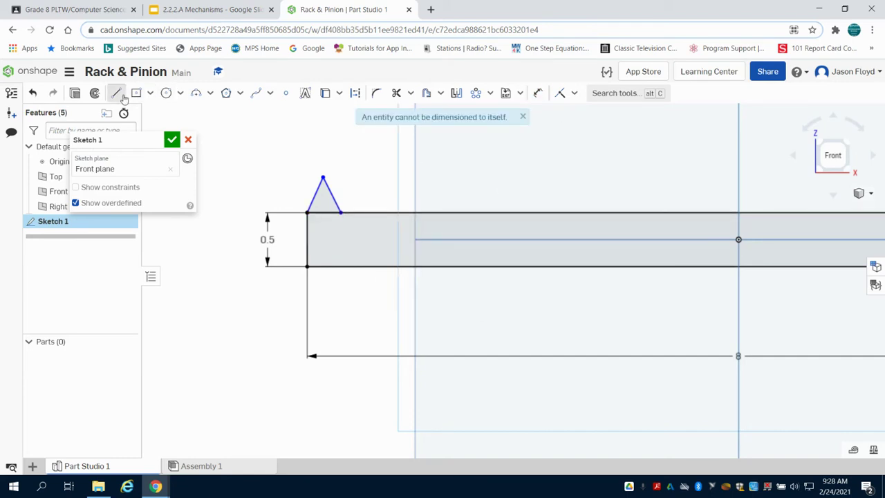
left_click(339, 212)
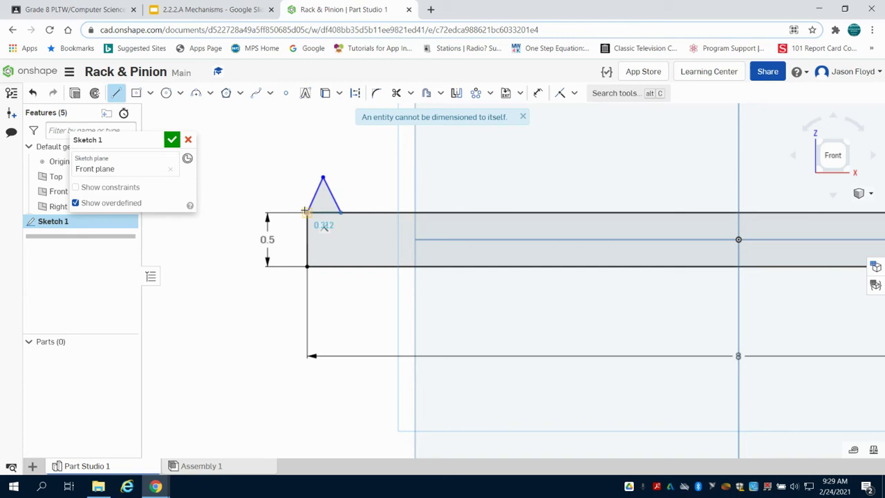
left_click(307, 212)
right_click(328, 168)
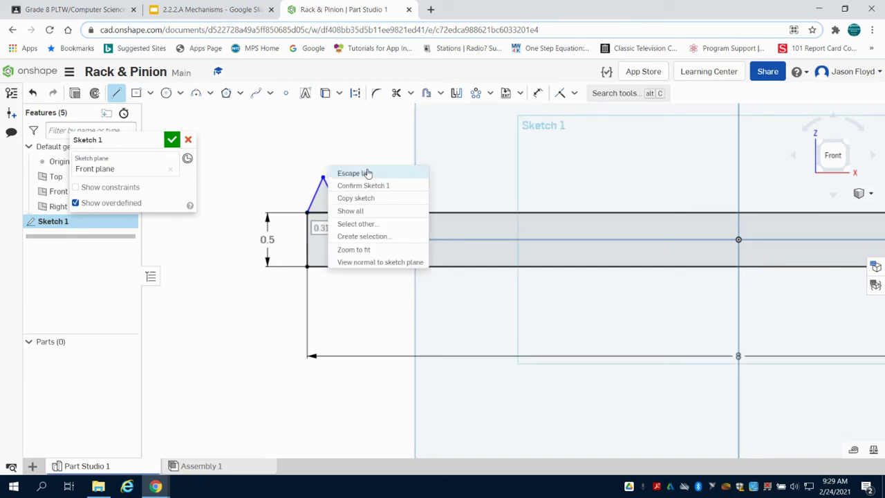
left_click(349, 173)
Step: Dimension the tooth's base width to 0.1
left_click(538, 92)
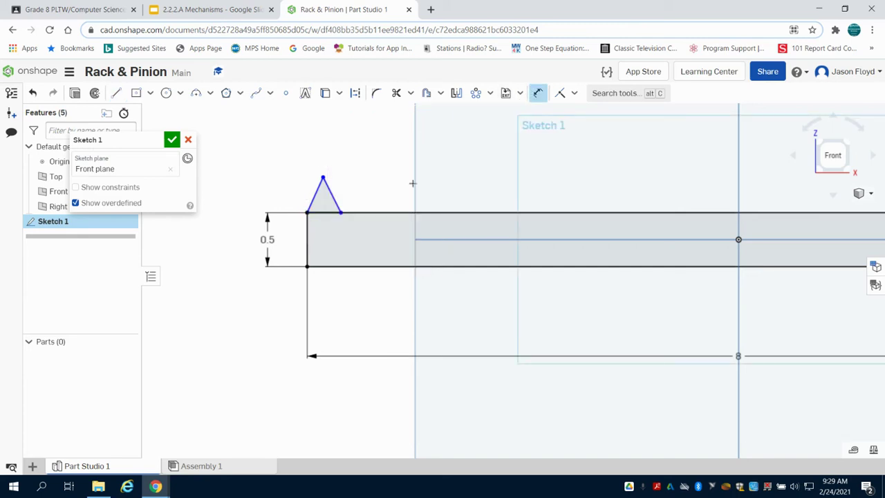
left_click(325, 214)
left_click(326, 236)
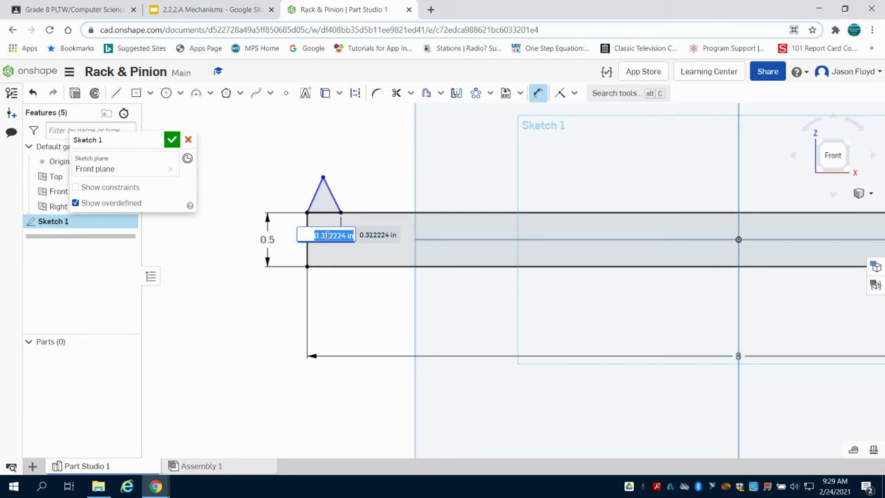
type("0.1")
key("Return")
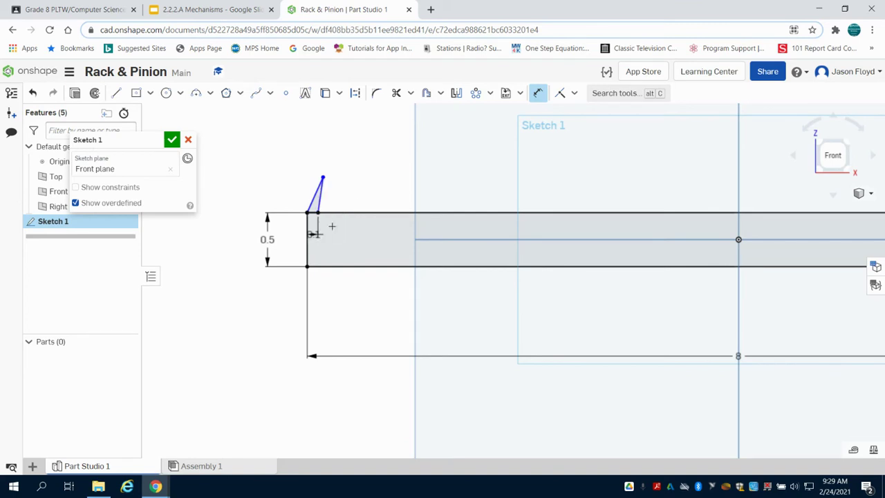
Step: Make the tooth's left and right sides equal in length
left_click(574, 92)
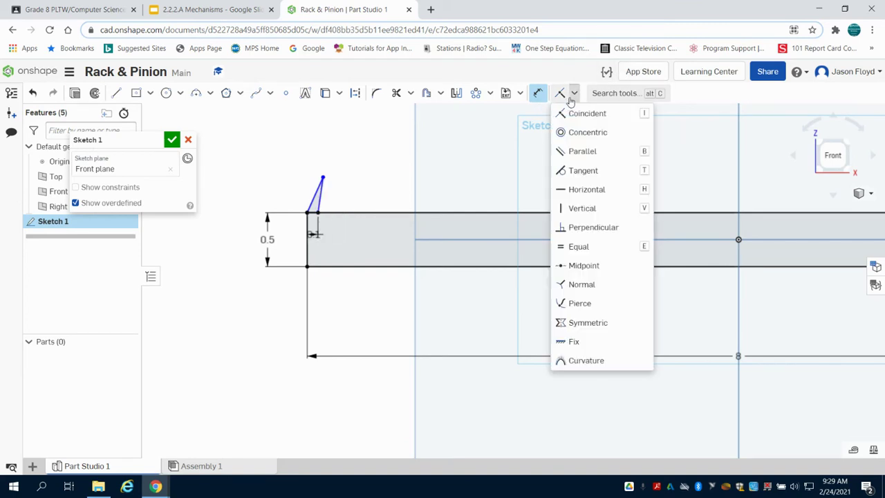
left_click(599, 246)
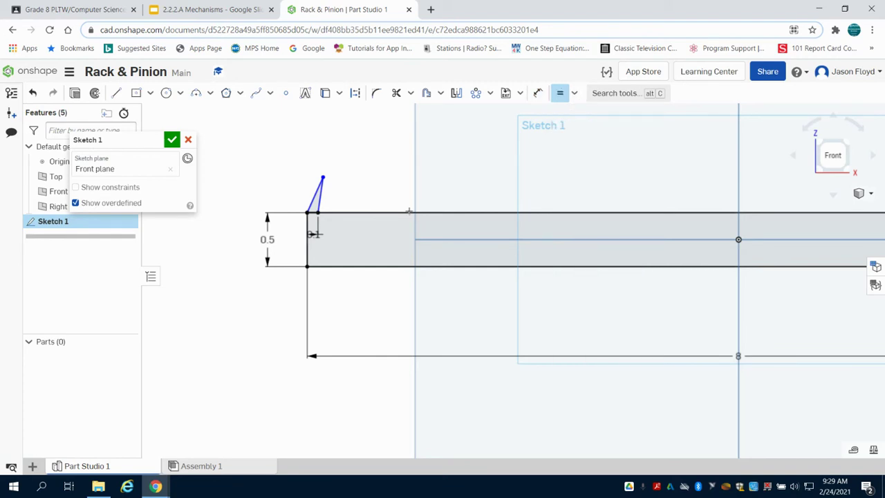
scroll(324, 197, "up", 3)
scroll(324, 196, "up", 2)
left_click(317, 192)
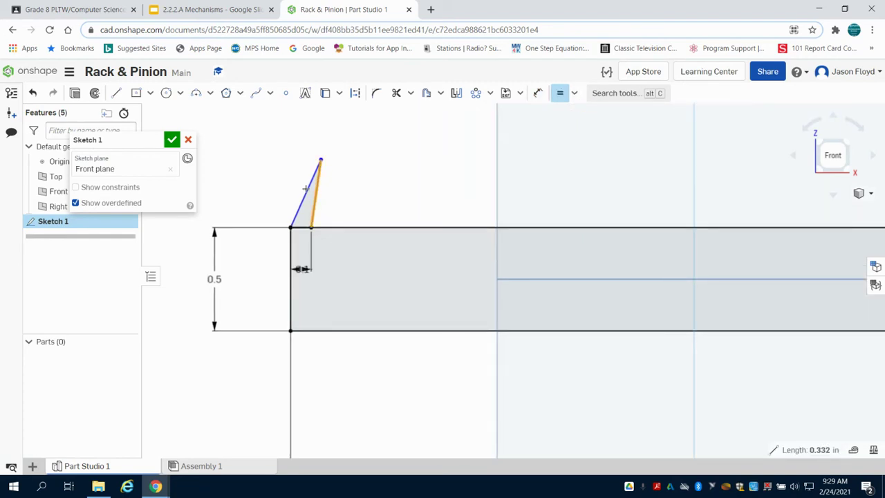
left_click(304, 187)
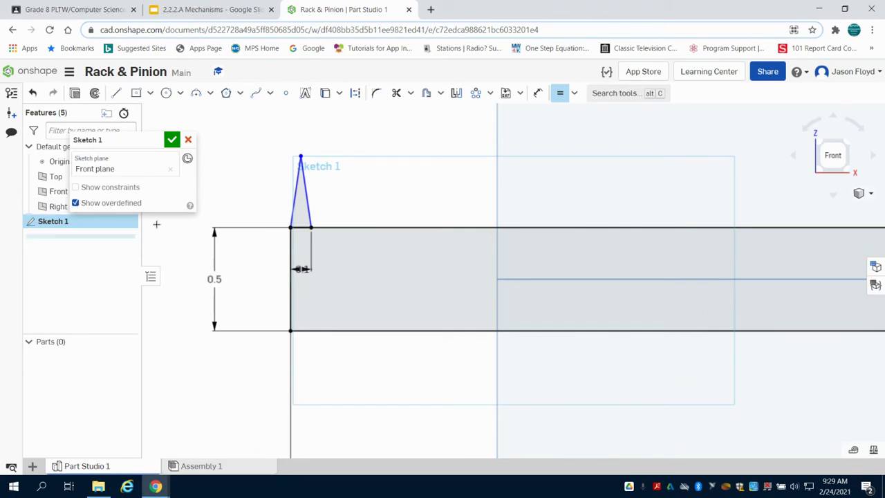
Step: Dimension the tooth's height from the top edge to 0.055
left_click(118, 94)
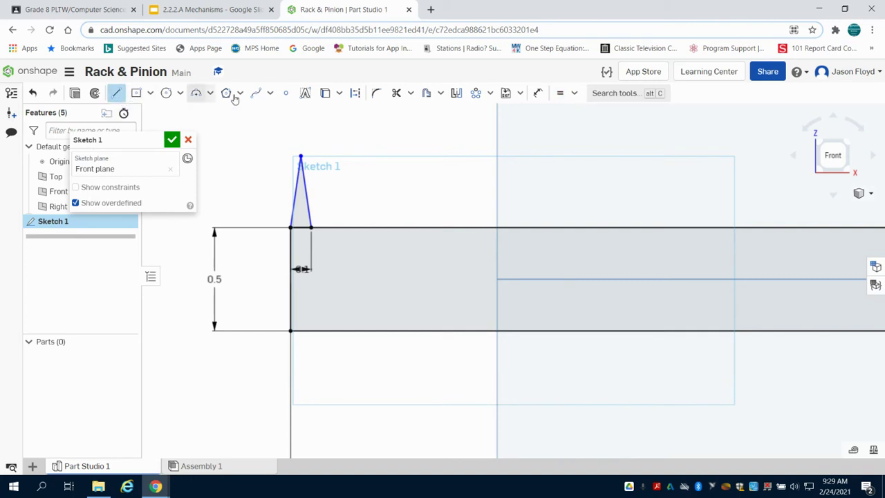
left_click(538, 92)
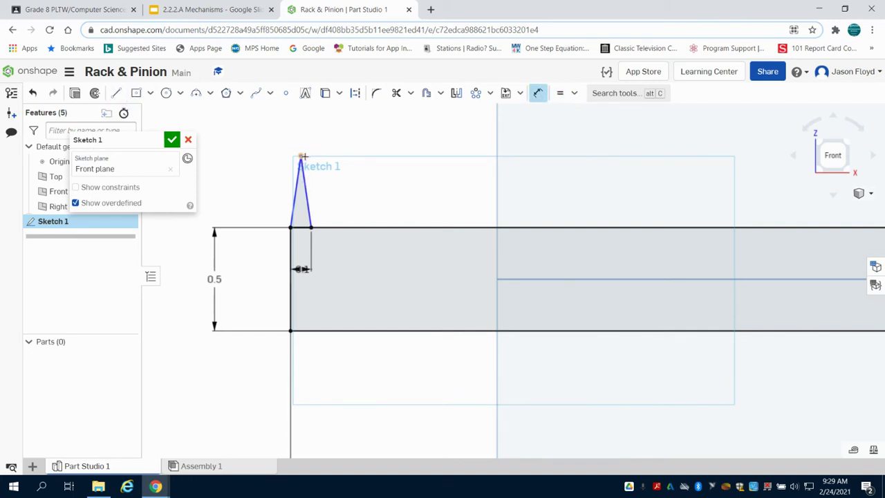
left_click(312, 226)
left_click(341, 216)
key("BackSpace")
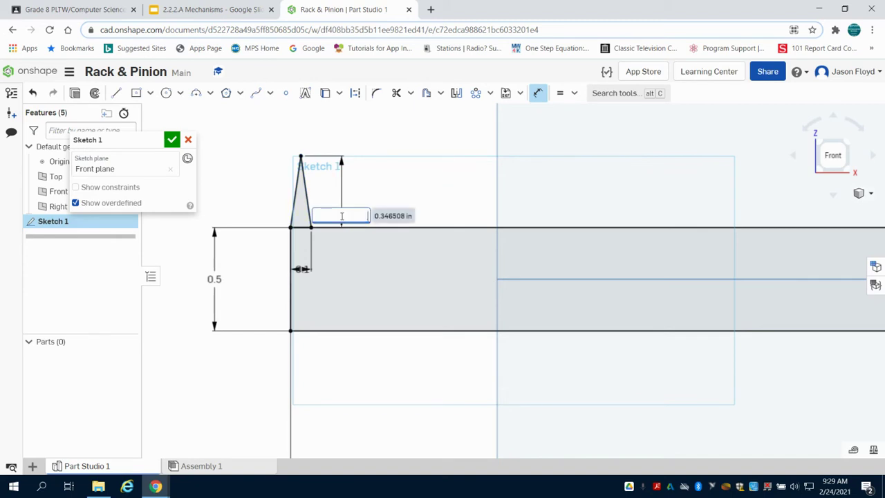
type(".055")
key("Return")
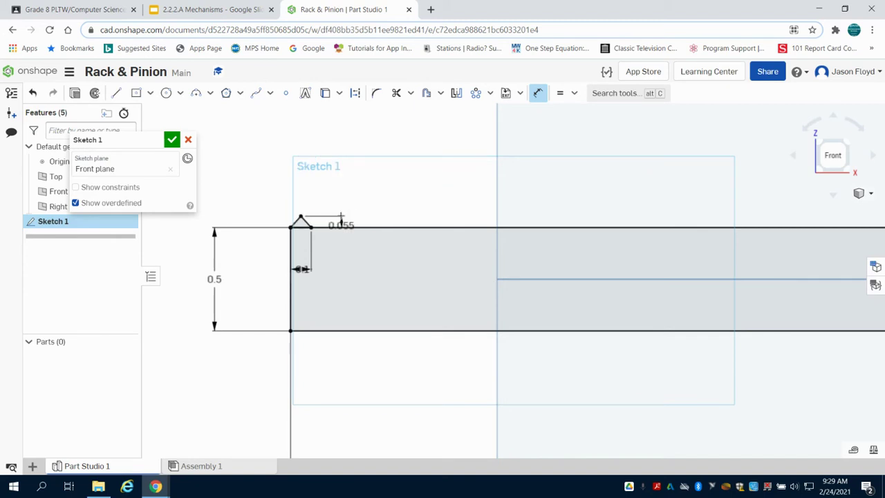
scroll(243, 227, "up", 2)
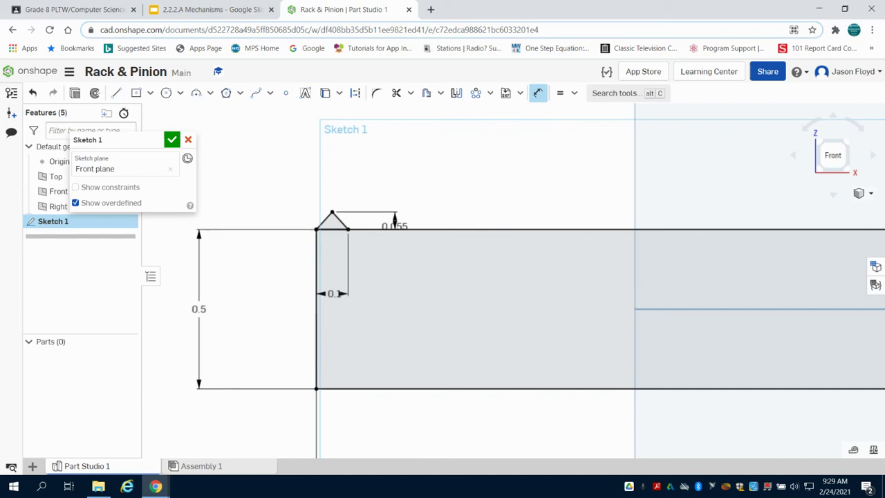
Step: Create a linear sketch pattern of the tooth's two sides
left_click(490, 93)
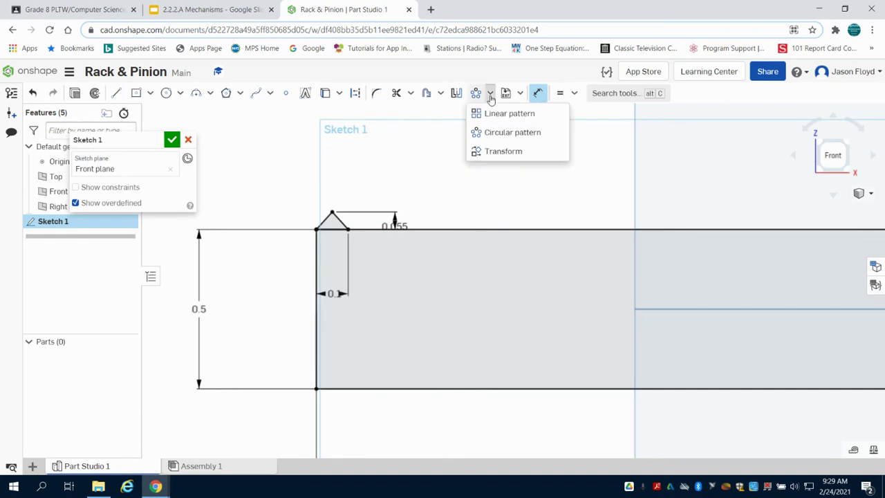
left_click(505, 115)
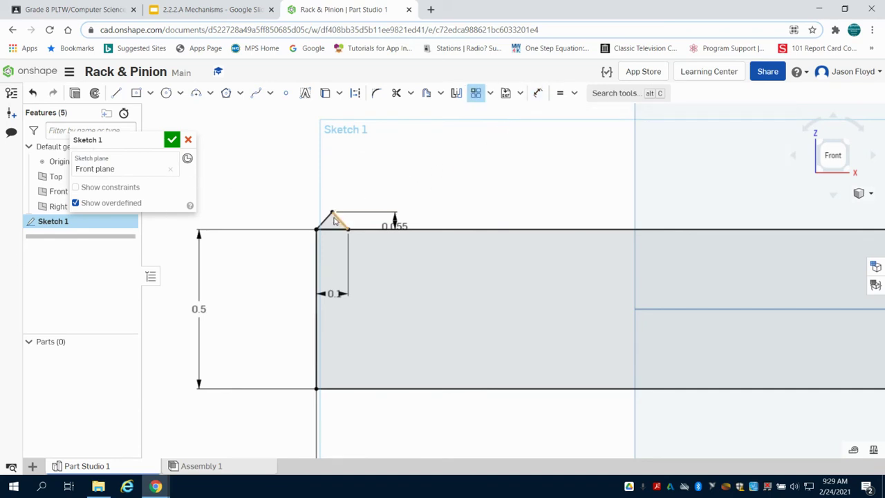
left_click(333, 220)
left_click(329, 220)
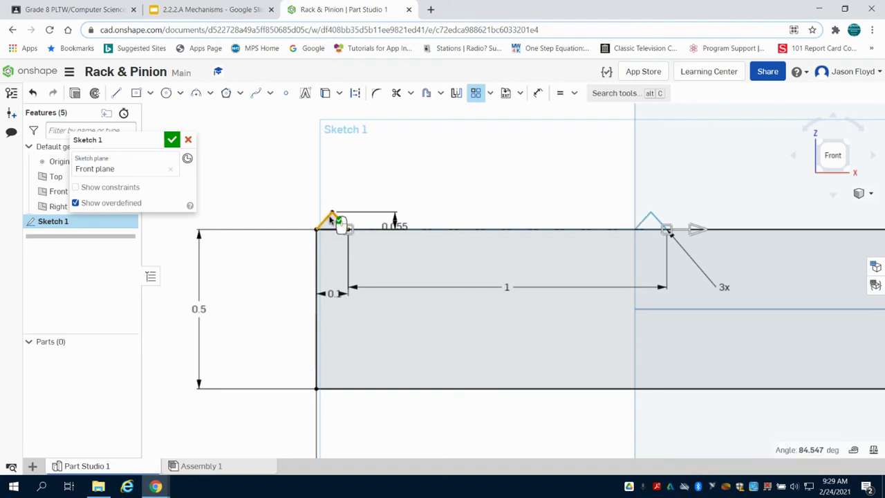
left_click(604, 197)
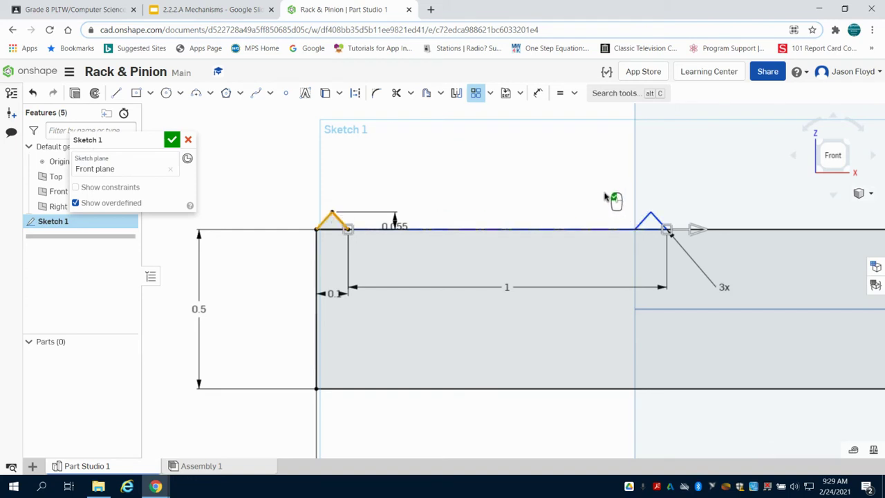
Step: Set the pattern to 72 tooth copies spaced 0.1 apart
scroll(603, 195, "down", 2)
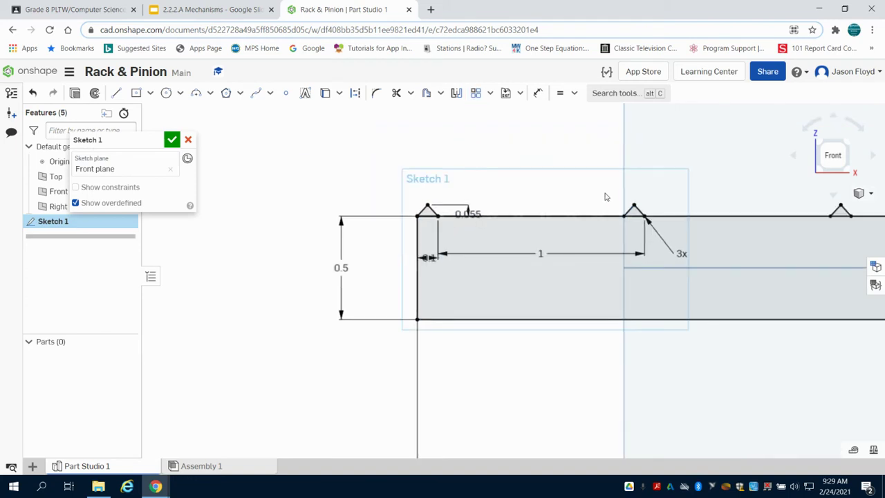
double_click(681, 254)
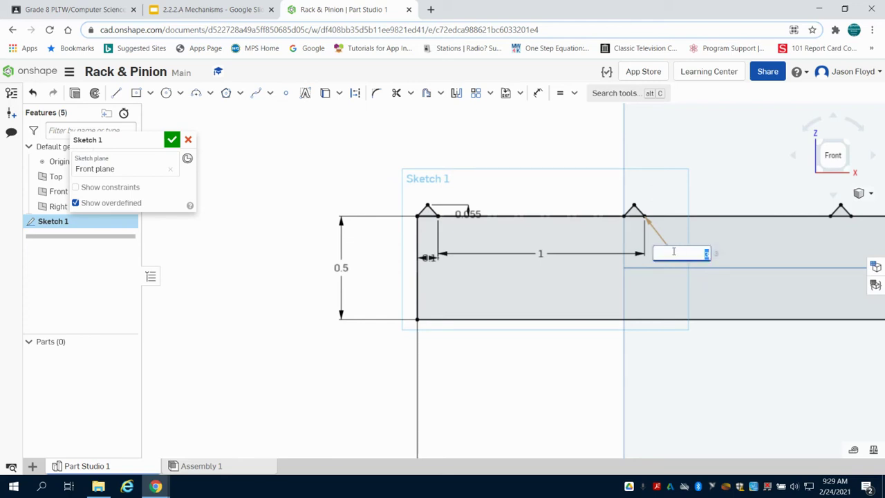
type("72")
key("Return")
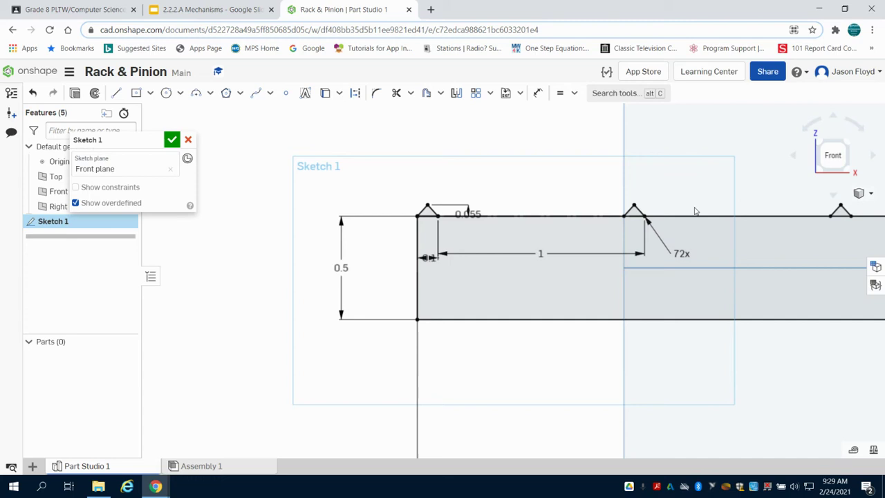
double_click(542, 252)
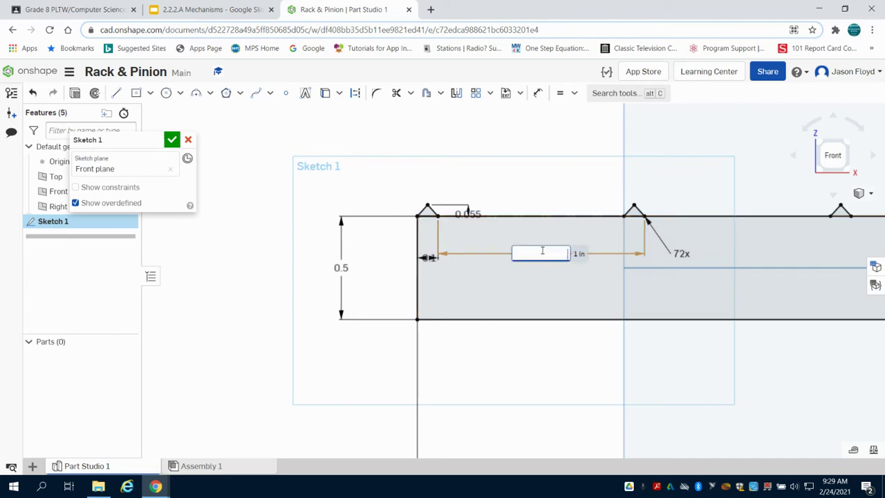
key("Return")
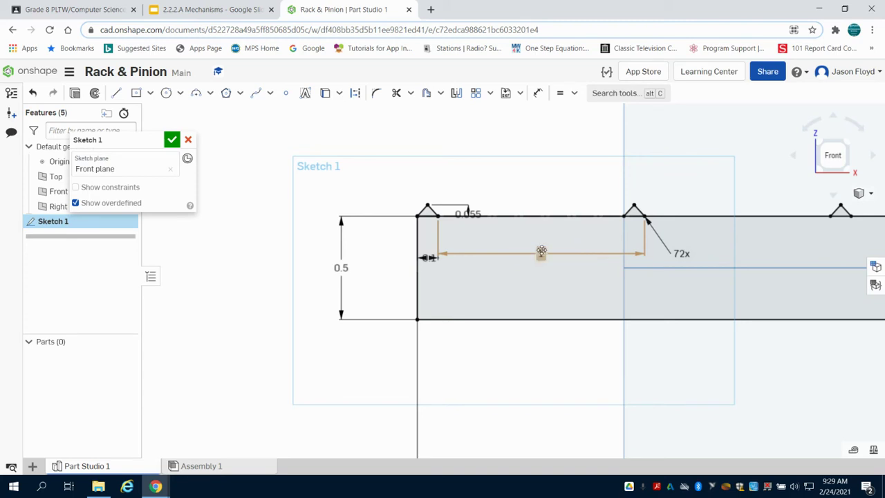
Step: Extrude Sketch 1 0.5 in deep as Extrude 1, creating the rack Part 1
left_click(848, 155)
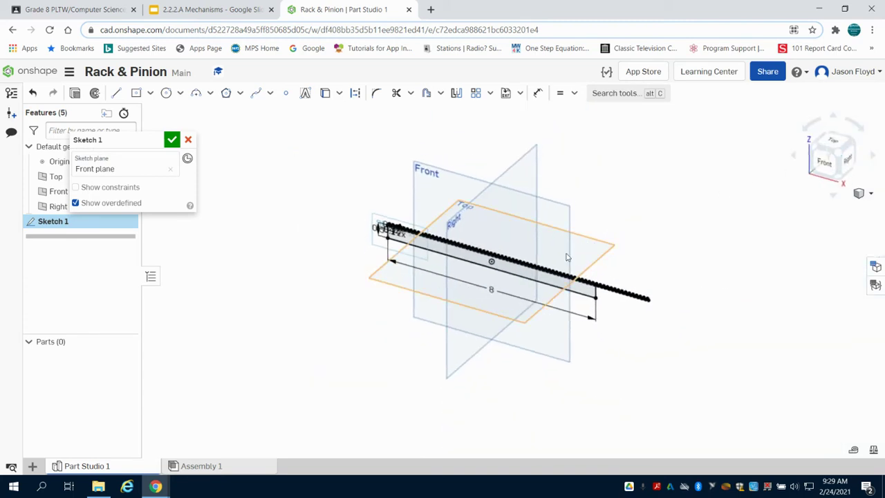
scroll(542, 265, "up", 5)
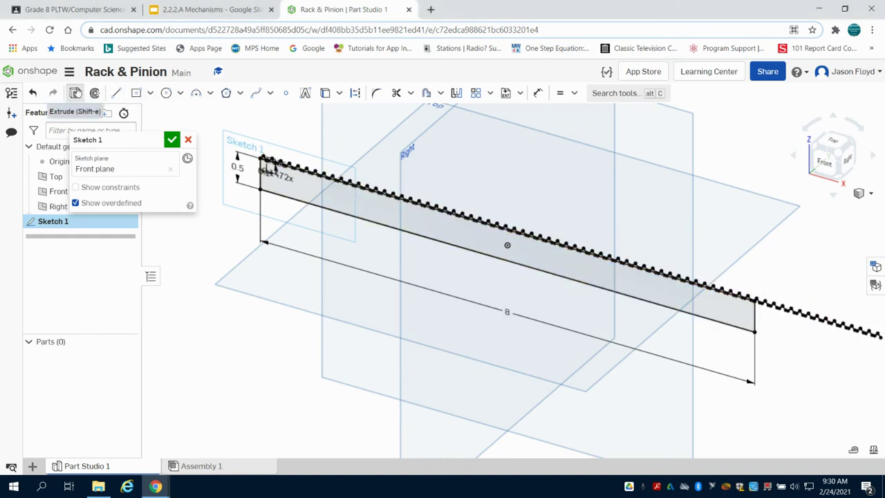
left_click(75, 93)
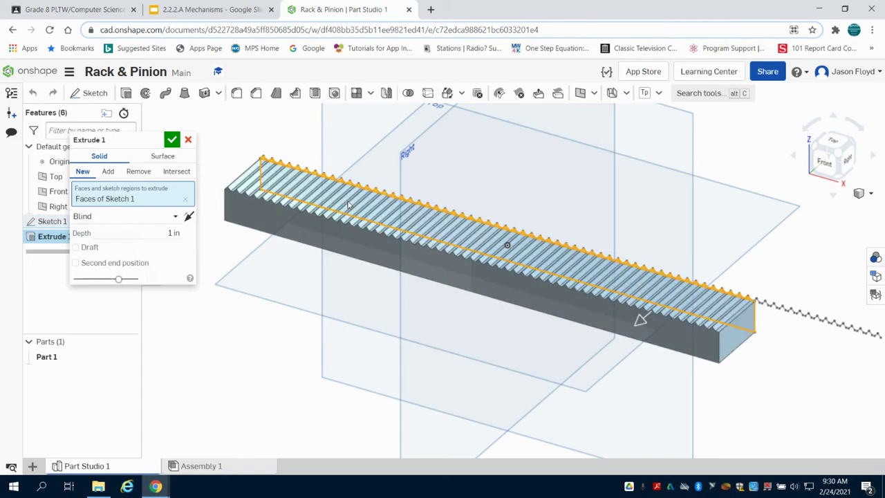
left_click(163, 233)
type(".25")
key("Return")
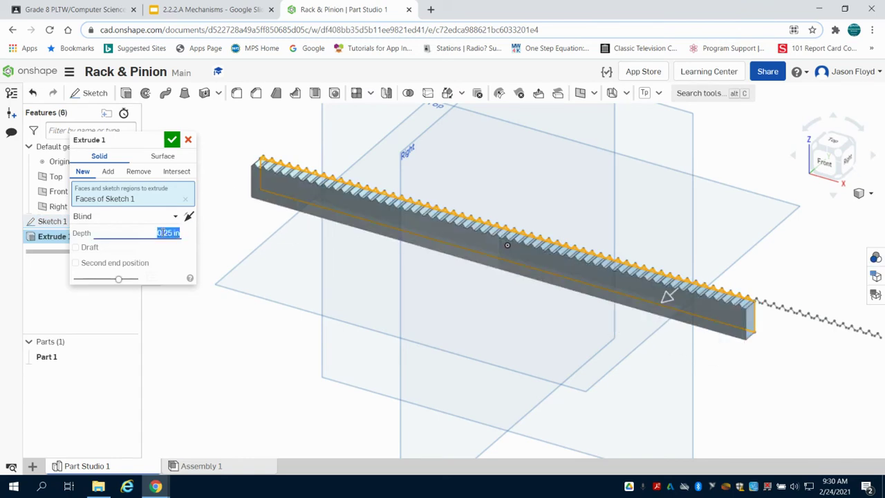
scroll(245, 208, "up", 5)
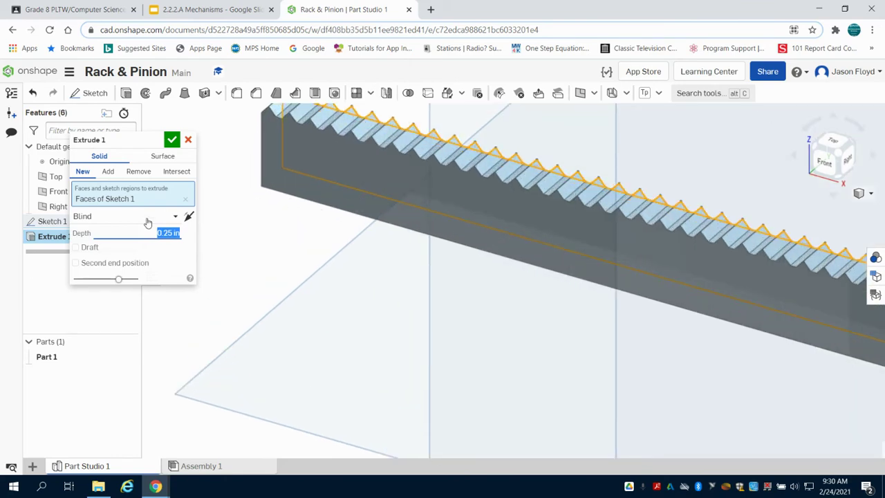
key("BackSpace")
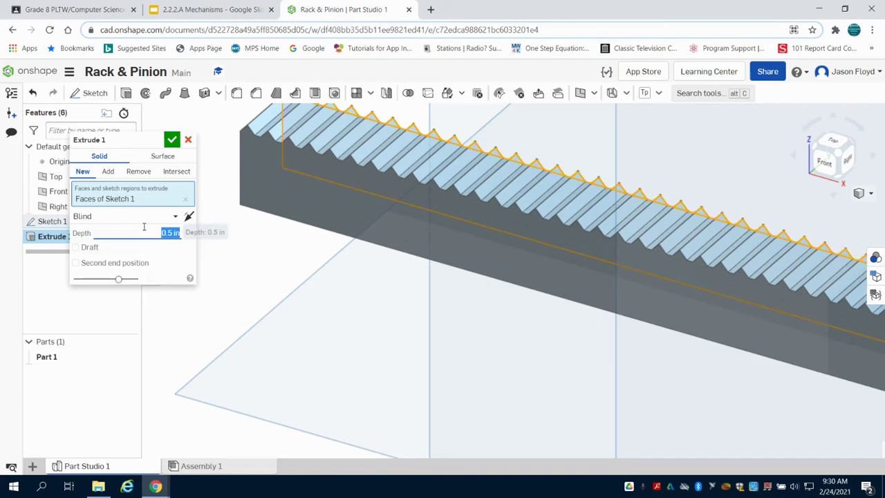
left_click(171, 140)
scroll(374, 213, "down", 5)
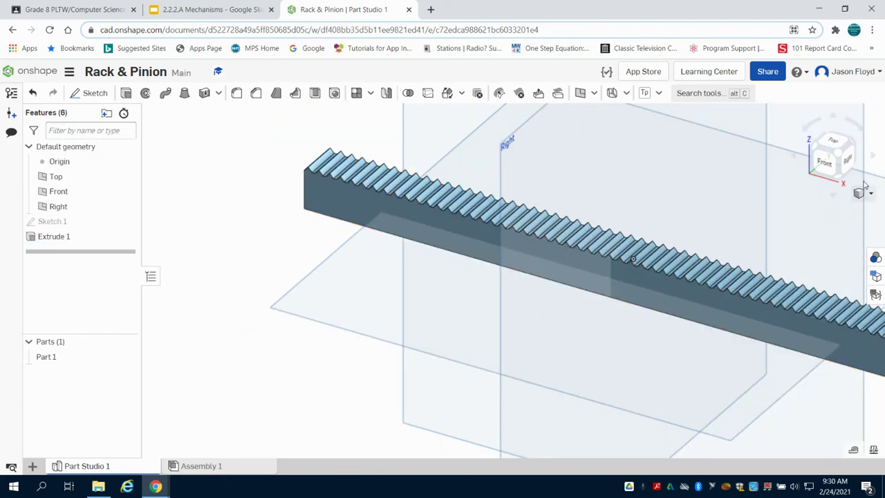
key("f")
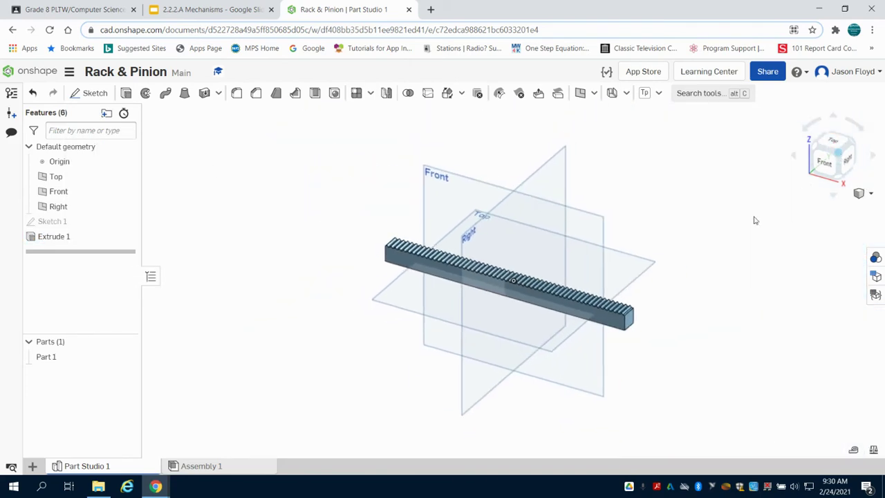
Step: Insert the rack, Part 1, into Assembly 1
left_click(230, 472)
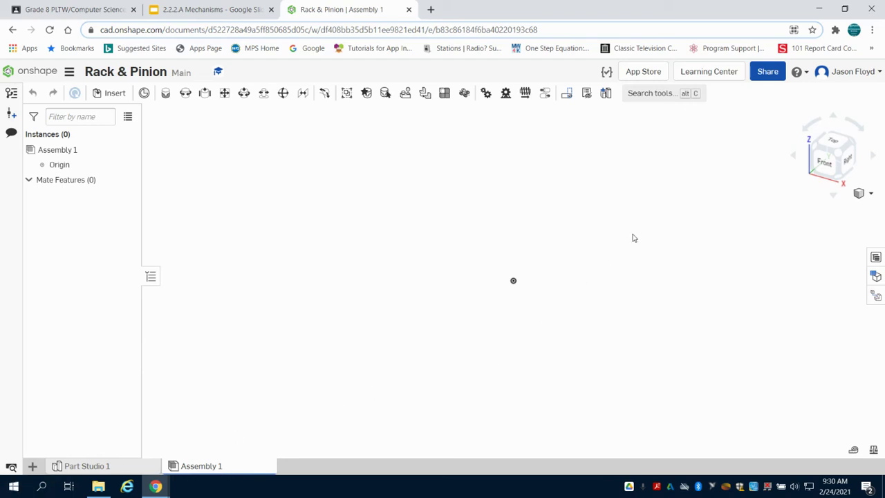
left_click(110, 96)
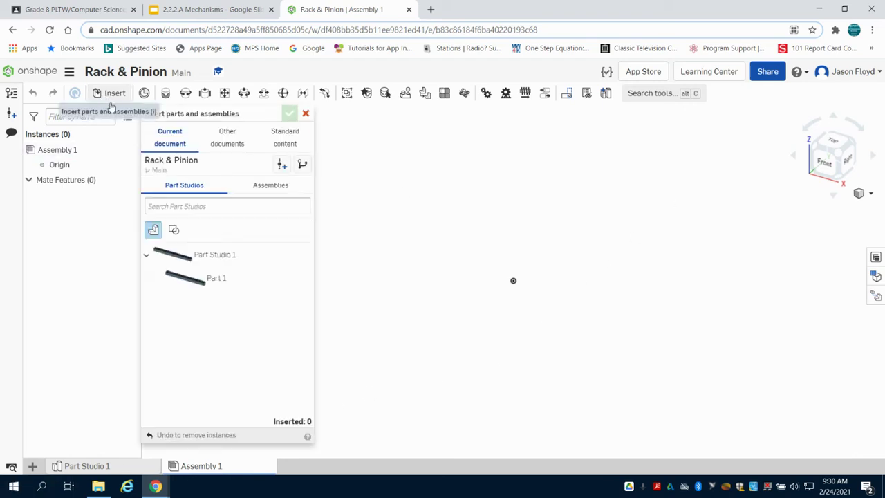
left_click(267, 285)
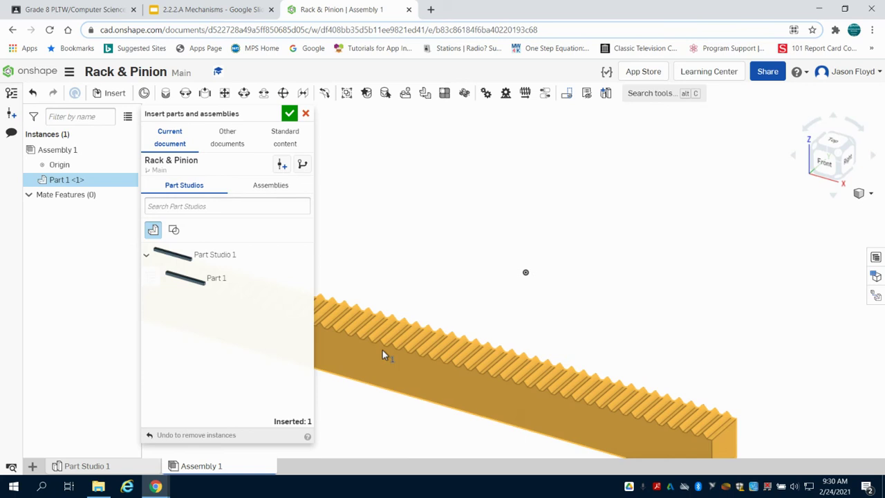
left_click(382, 349)
left_click(289, 113)
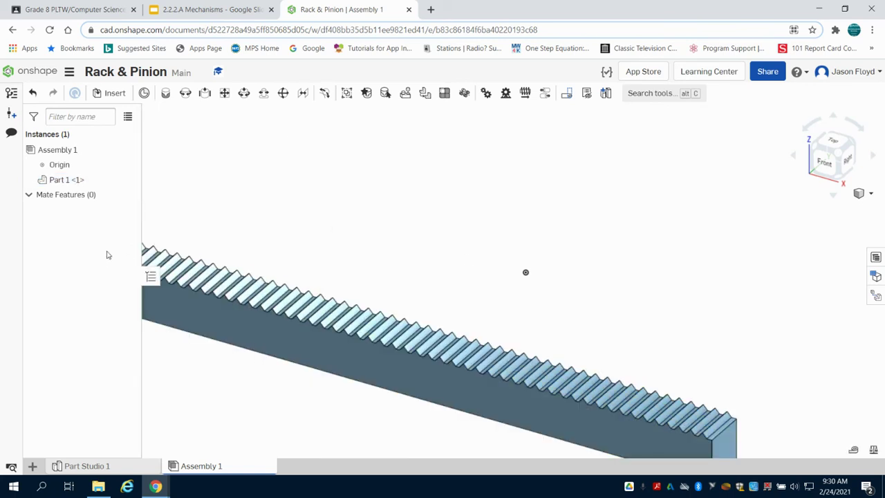
Step: Add Mate connector 1 on the origin's X axis
left_click(144, 93)
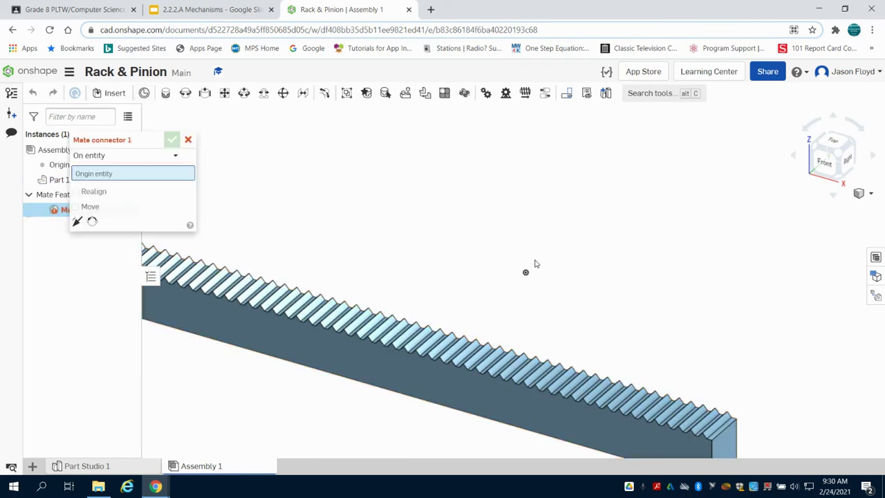
scroll(533, 270, "up", 5)
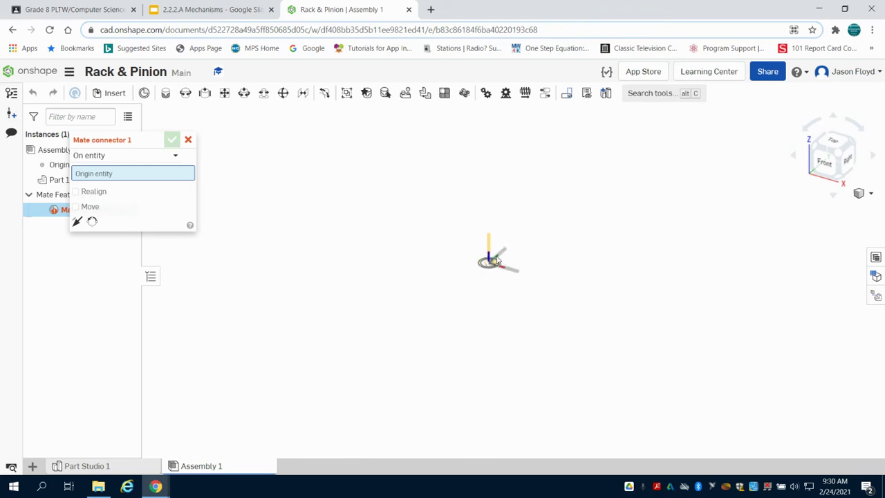
left_click(508, 277)
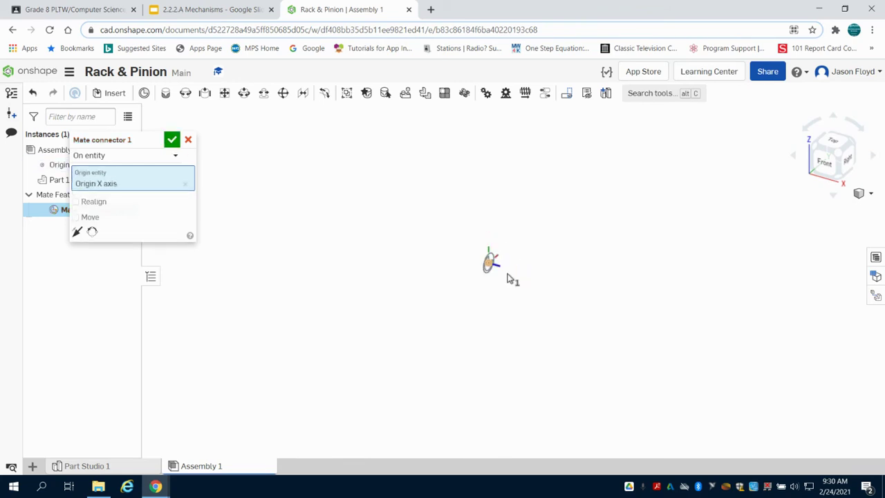
left_click(172, 142)
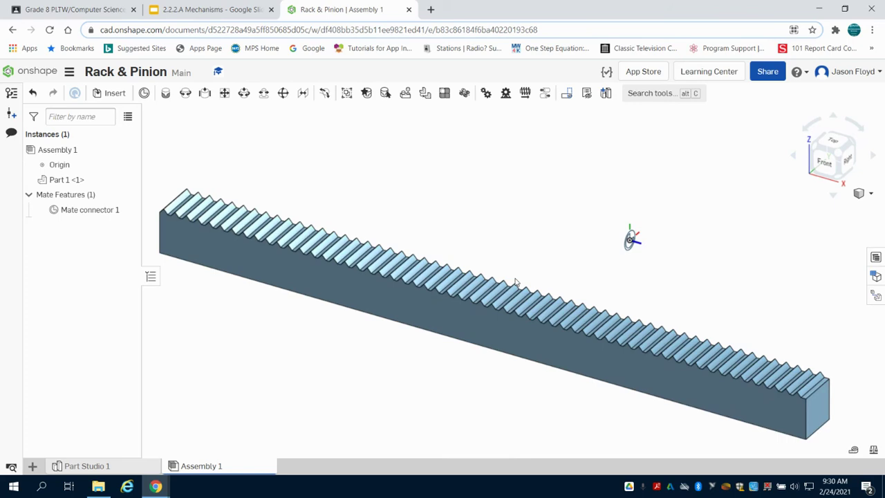
Step: Create Slider 1 between the rack's end-face connector and Mate connector 1, then drag-test it
left_click(205, 92)
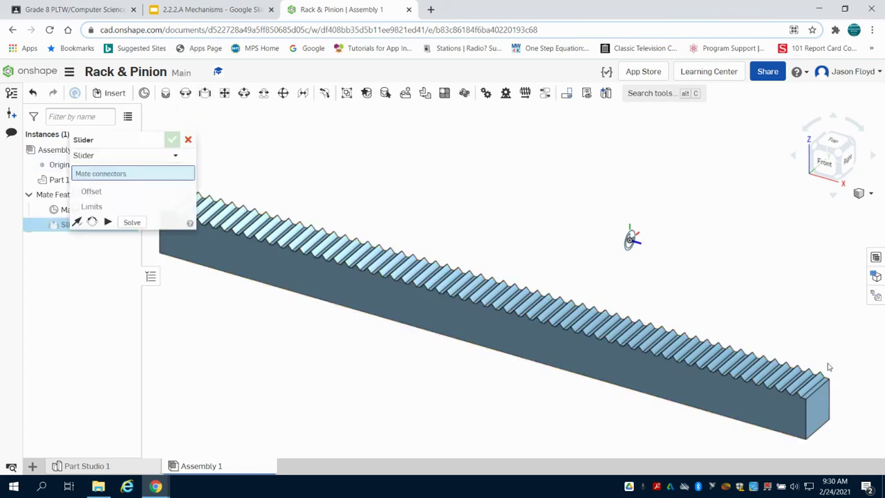
scroll(826, 406, "up", 5)
left_click(826, 413)
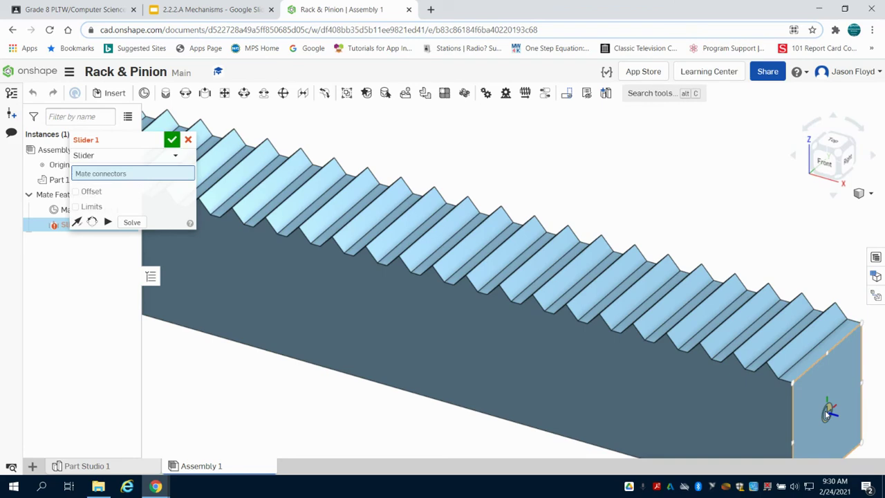
scroll(740, 195, "down", 5)
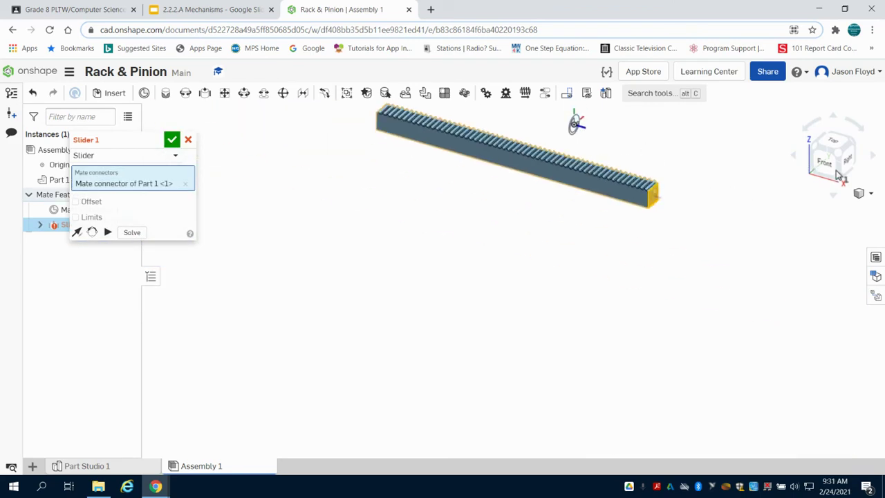
scroll(666, 155, "up", 5)
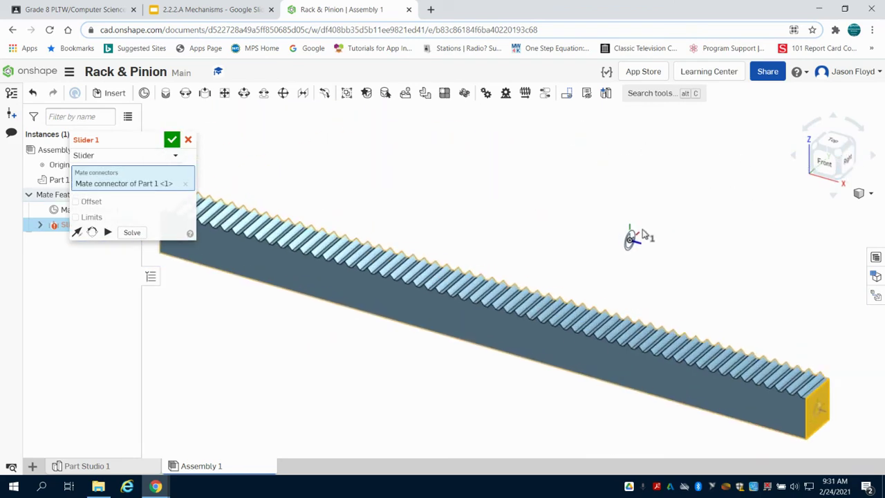
scroll(631, 239, "up", 3)
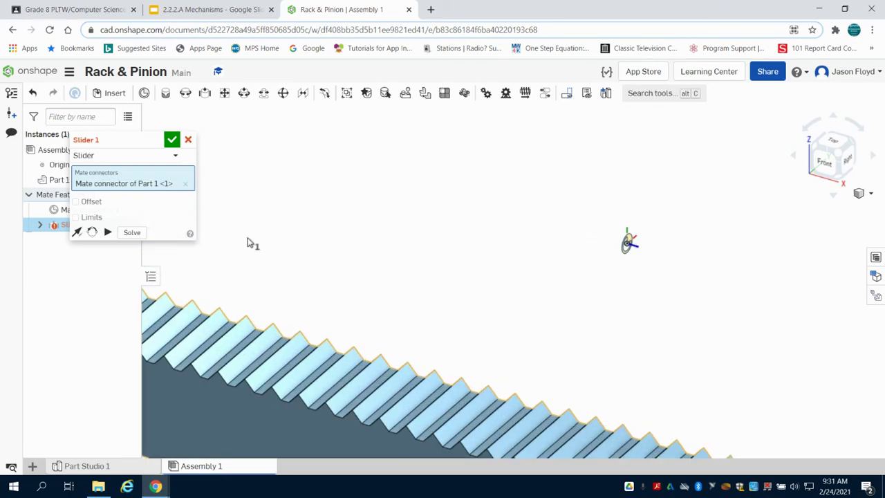
left_click(67, 209)
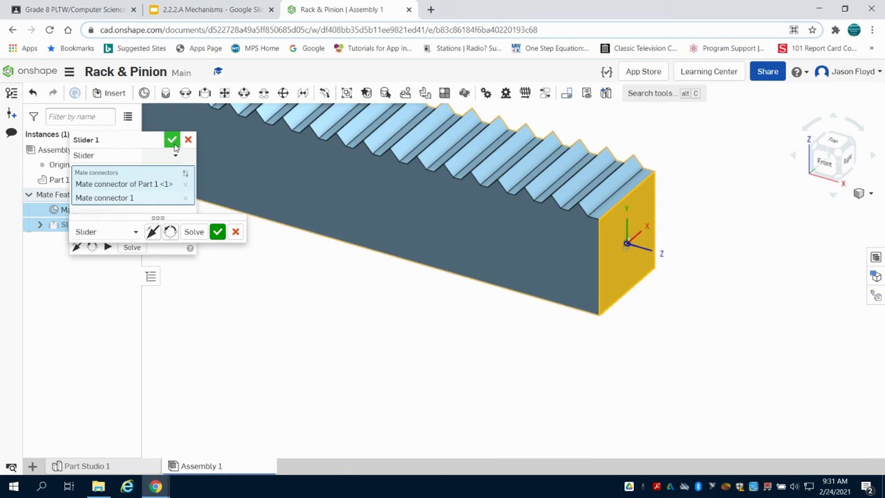
left_click(216, 231)
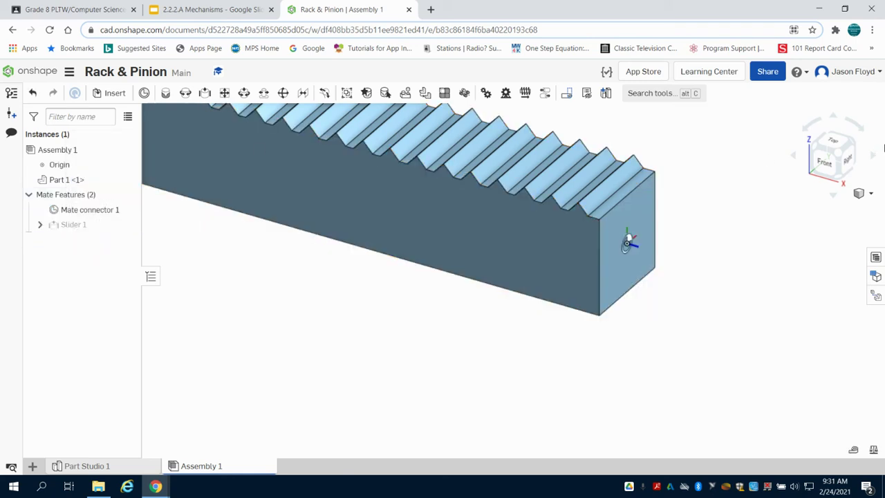
left_click(842, 155)
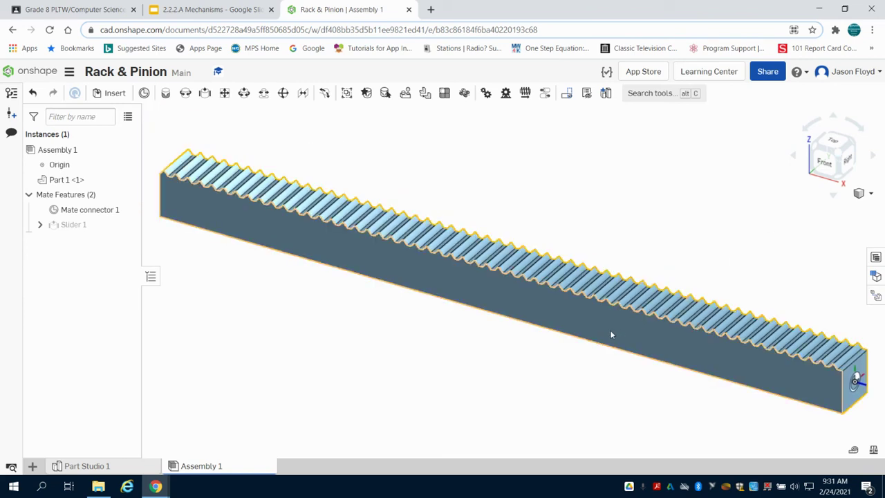
left_click_drag(669, 356, 696, 198)
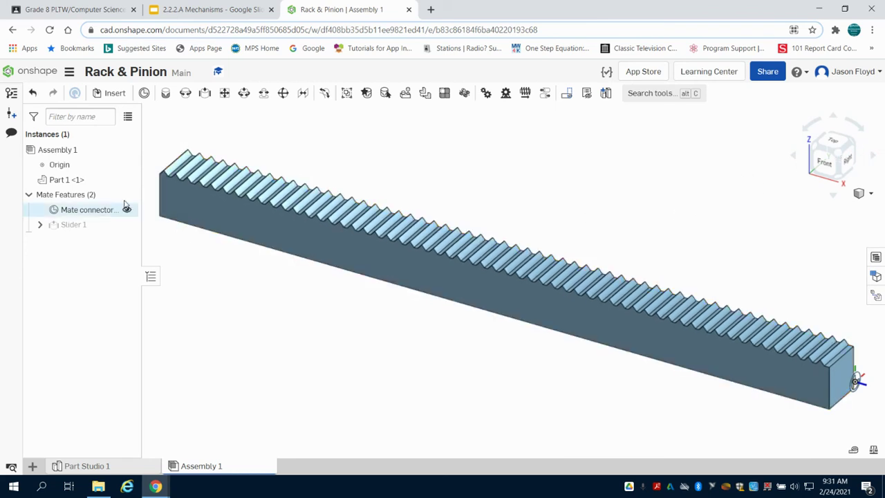
Step: Insert the gear Part 3 from Worm and wheel 2, creating version V1
left_click(108, 94)
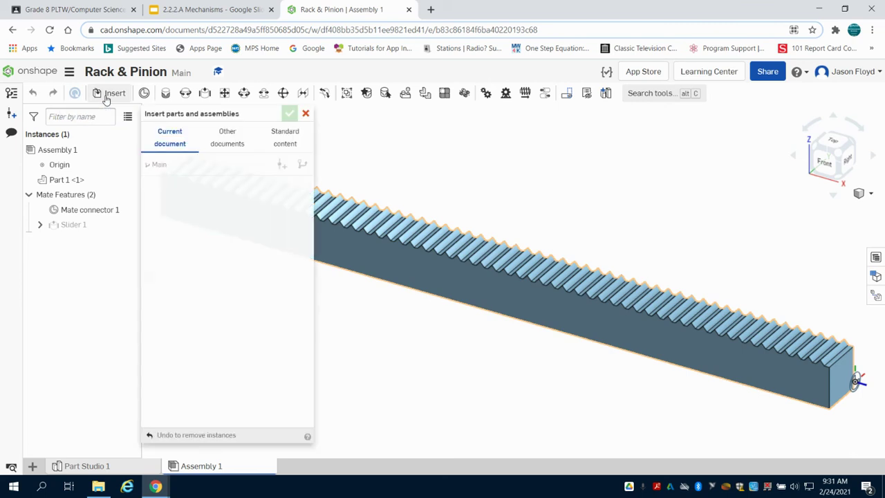
left_click(215, 135)
left_click(194, 187)
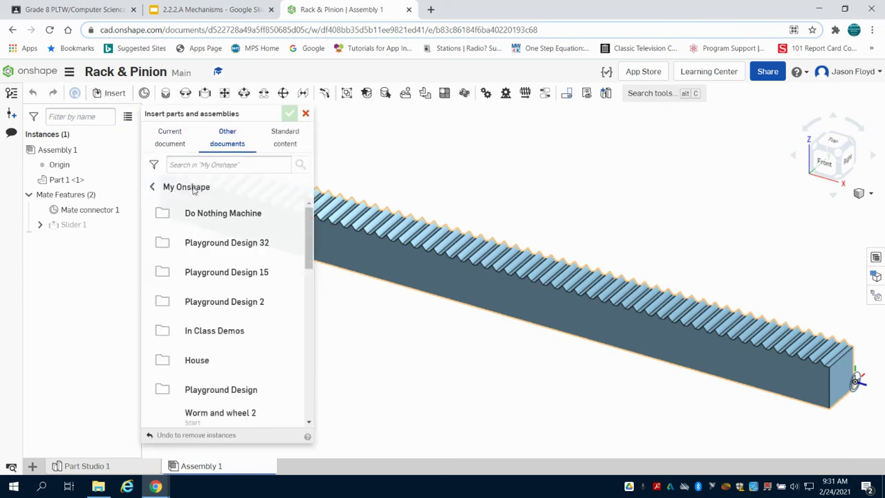
scroll(247, 300, "down", 2)
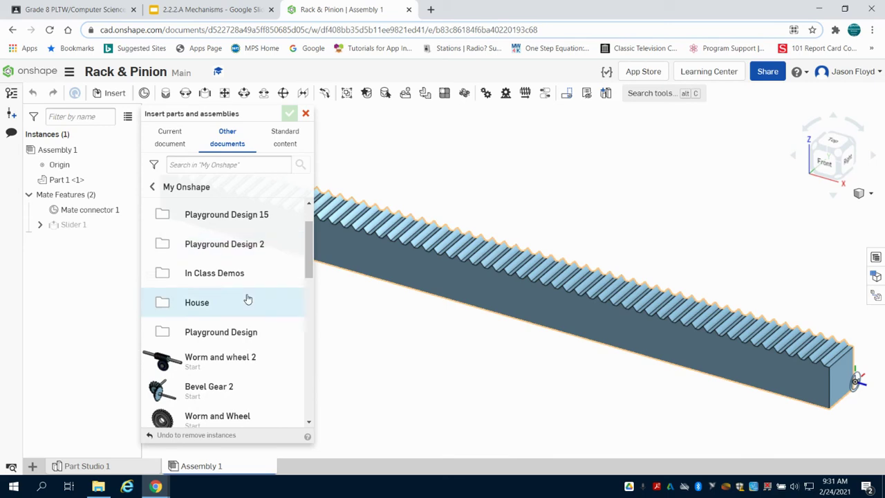
left_click(231, 357)
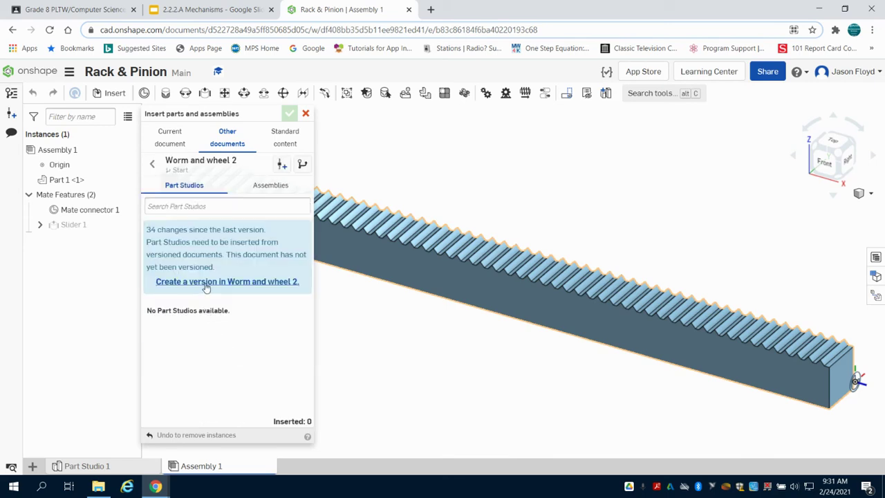
left_click(205, 281)
left_click(507, 245)
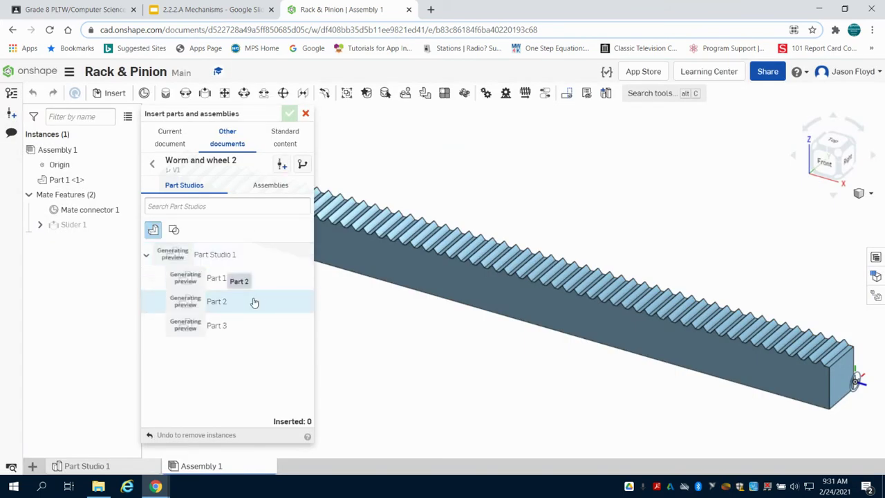
left_click(253, 325)
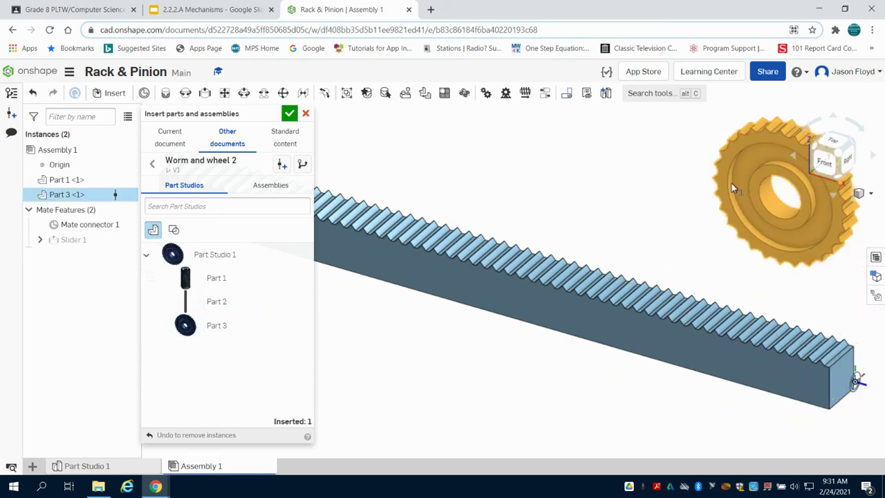
left_click(700, 188)
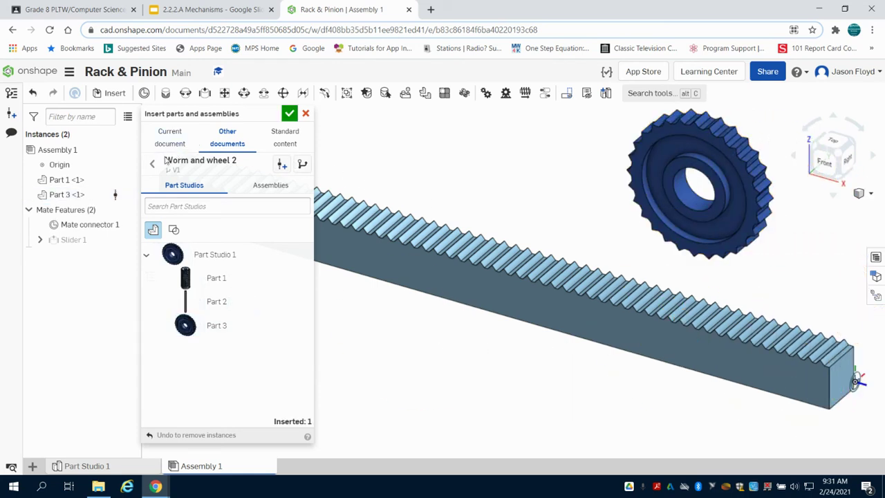
Step: Insert the pin Part 2 from Gear Ratio's Part Studio 1 above the rack
left_click(158, 162)
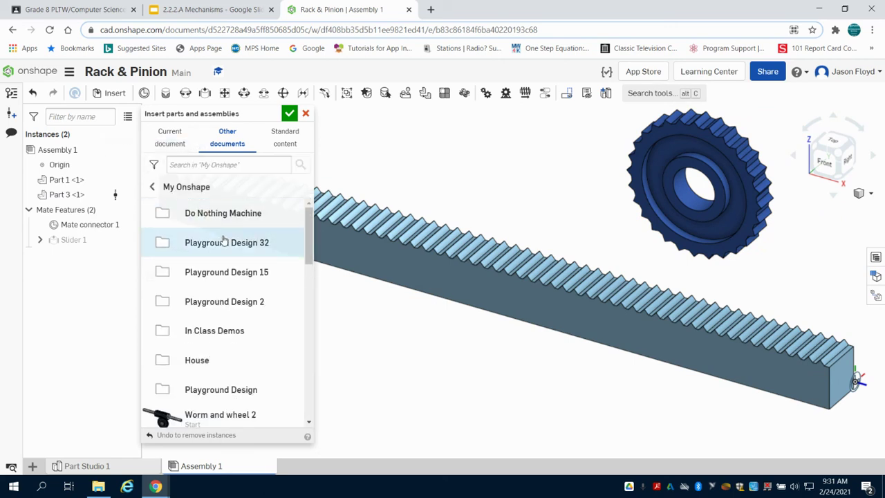
scroll(223, 242, "down", 3)
scroll(223, 263, "up", 1)
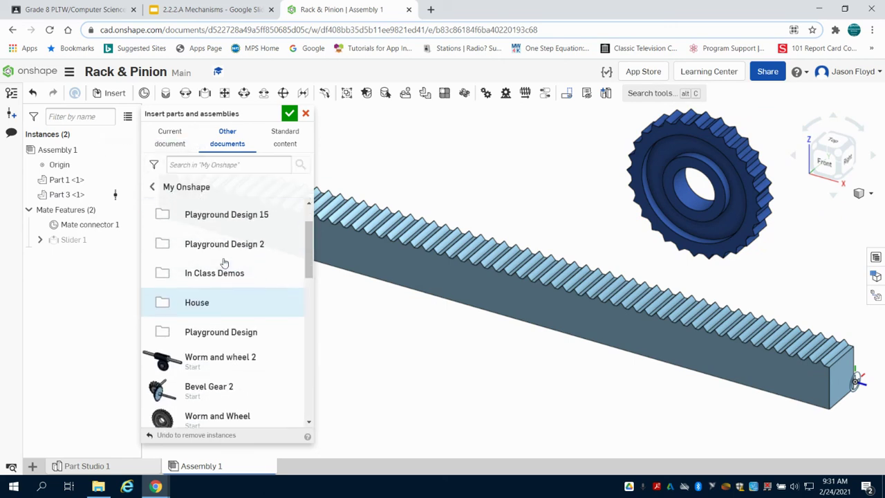
scroll(223, 292, "down", 3)
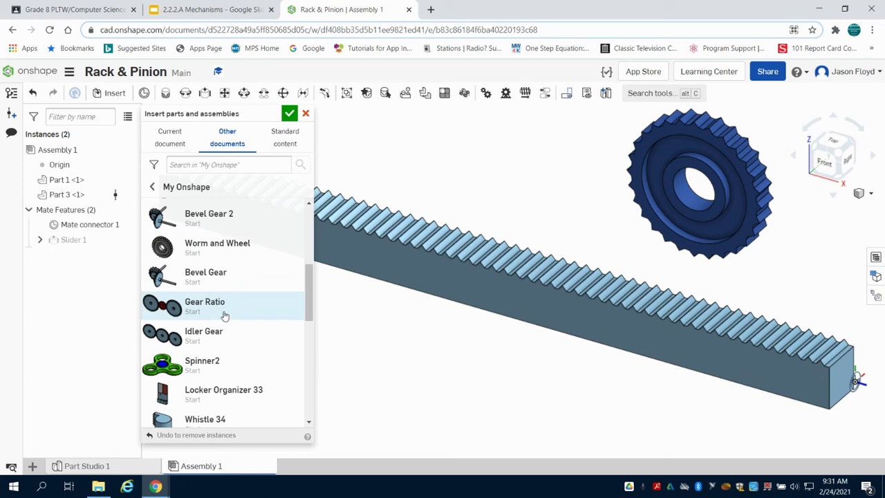
left_click(224, 319)
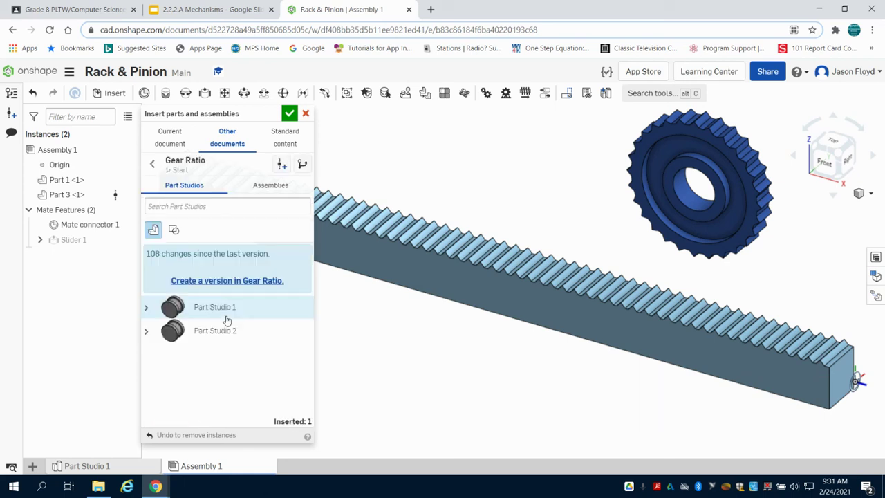
left_click(147, 309)
left_click(184, 354)
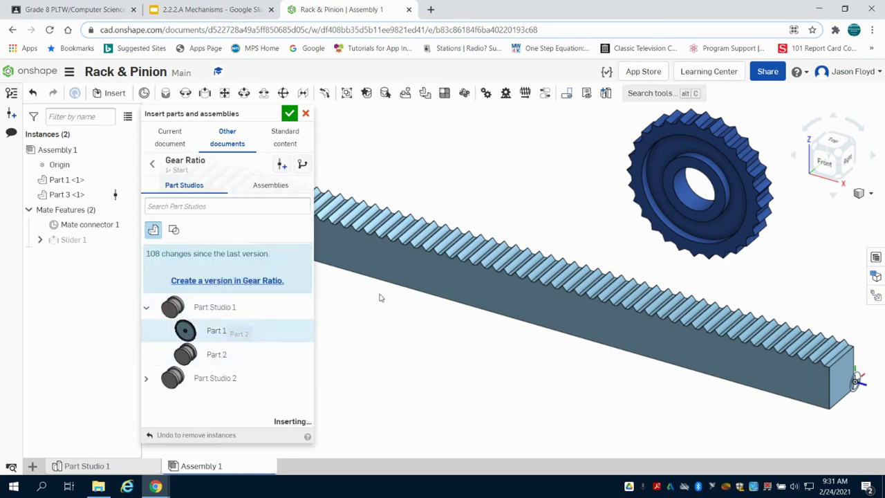
left_click(560, 168)
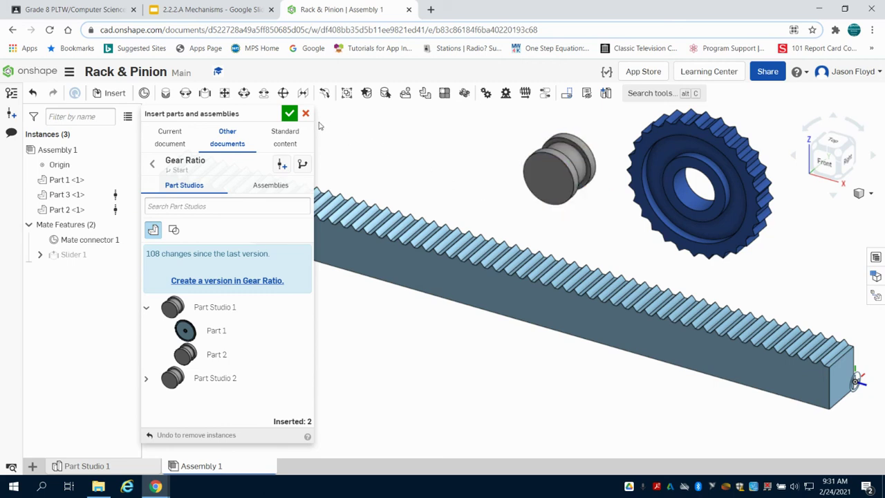
left_click(294, 115)
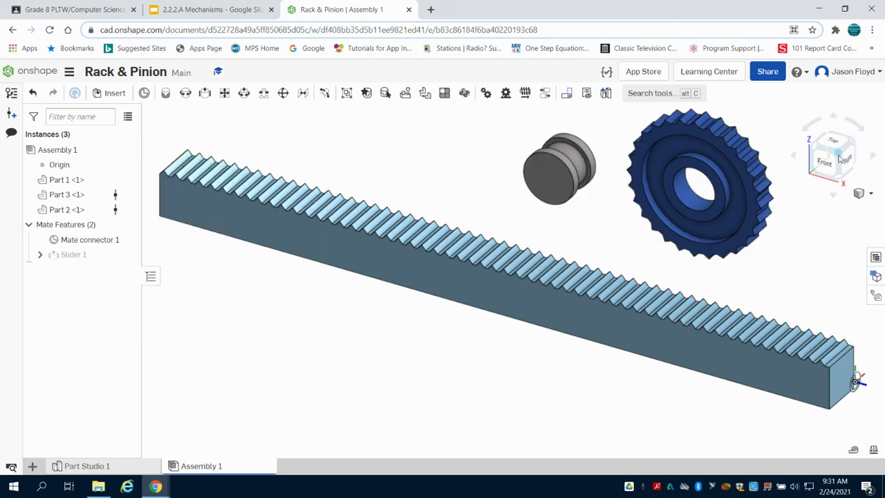
key("f")
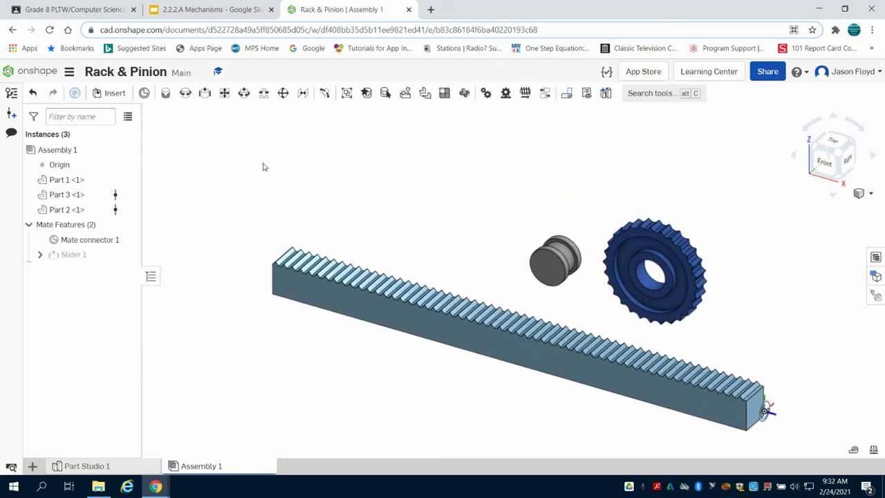
Step: Create Revolute 1 between the pin's connector and the gear bore's connector, discarding Revolute 2
left_click(184, 93)
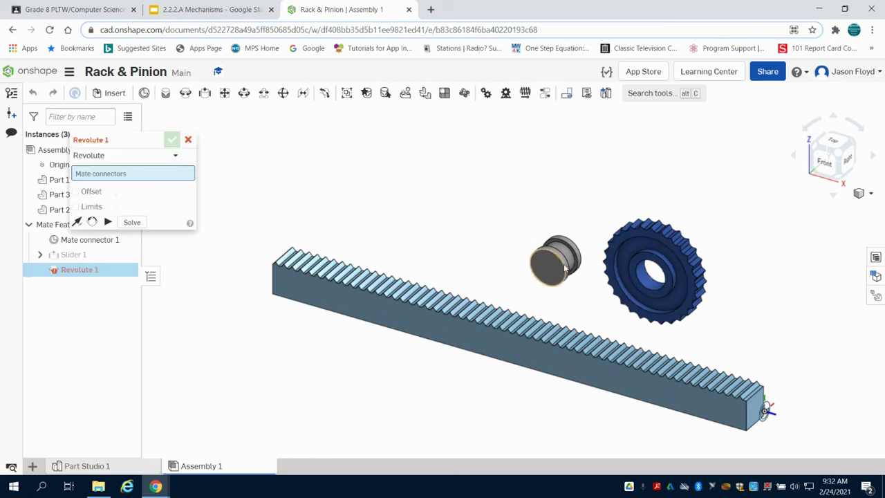
scroll(576, 265, "up", 3)
scroll(576, 265, "up", 2)
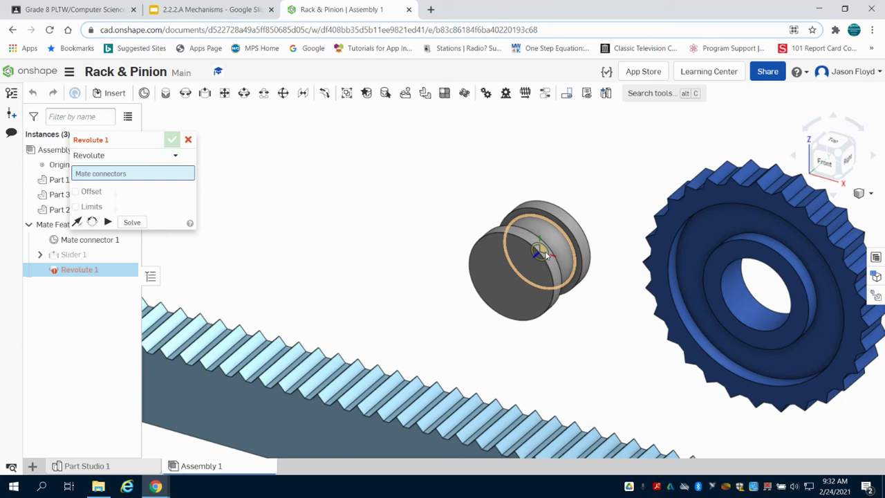
left_click(545, 251)
scroll(618, 292, "down", 3)
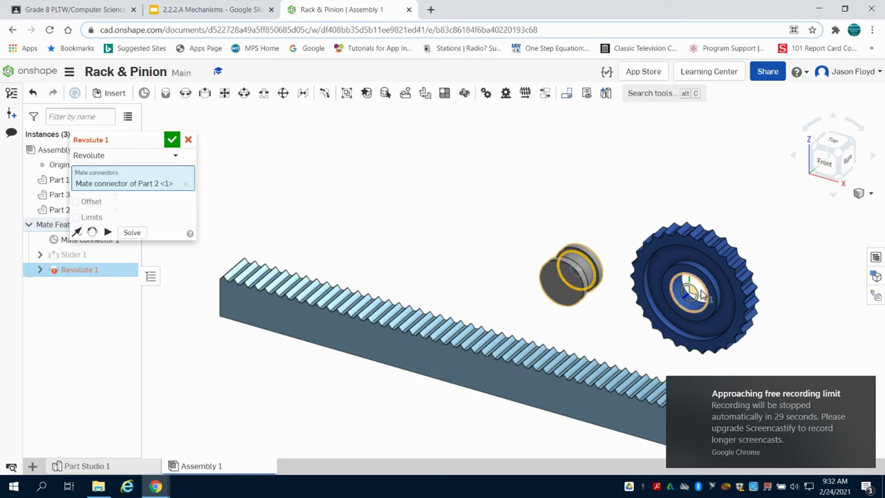
scroll(700, 294, "up", 3)
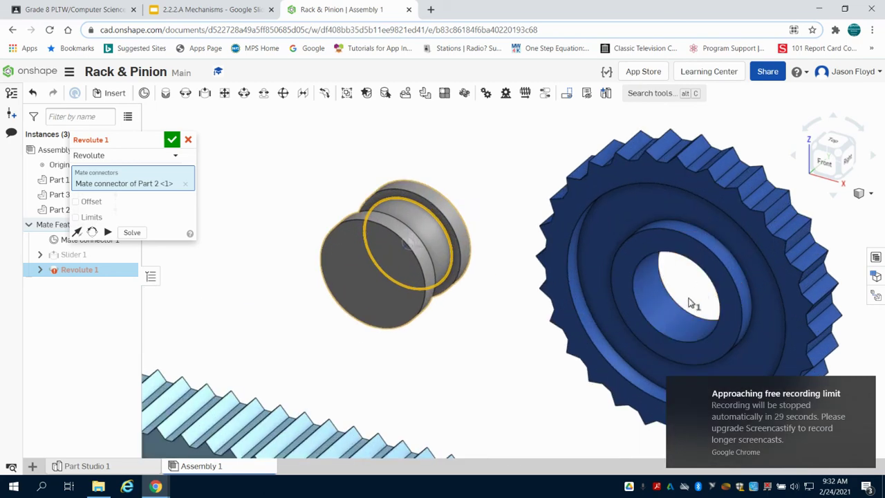
scroll(691, 304, "down", 4)
right_click_drag(691, 306, 718, 321)
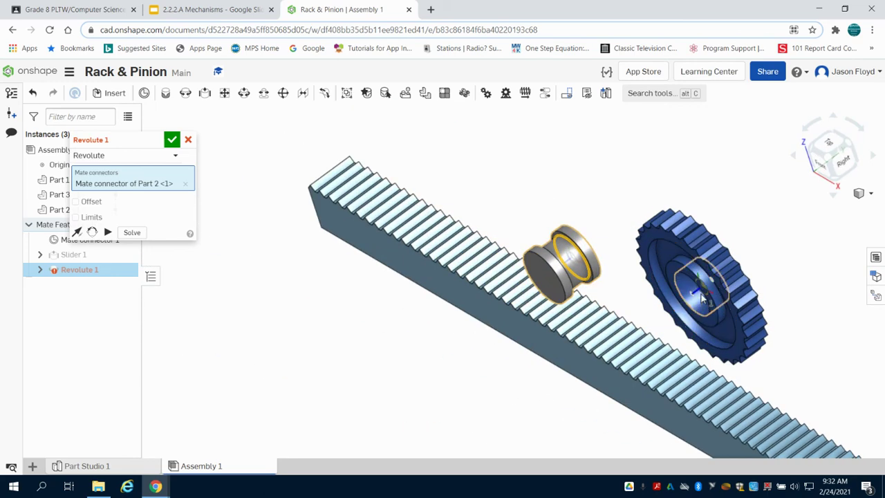
left_click(701, 298)
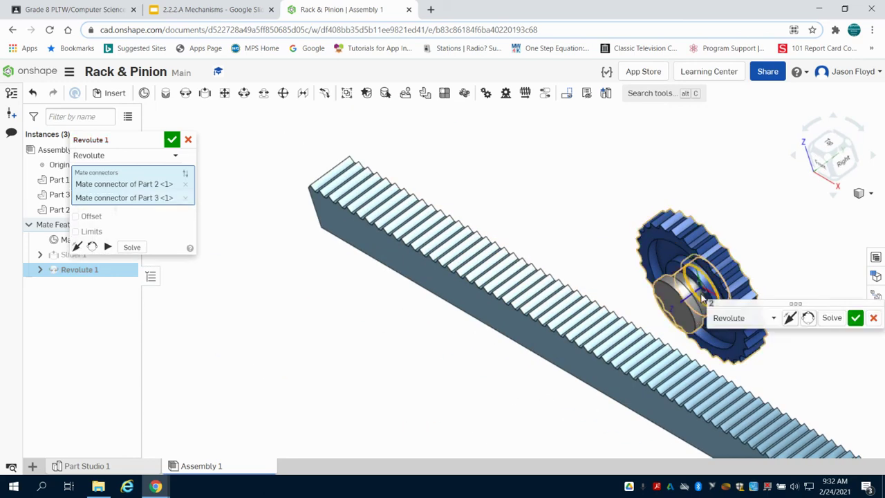
left_click(855, 317)
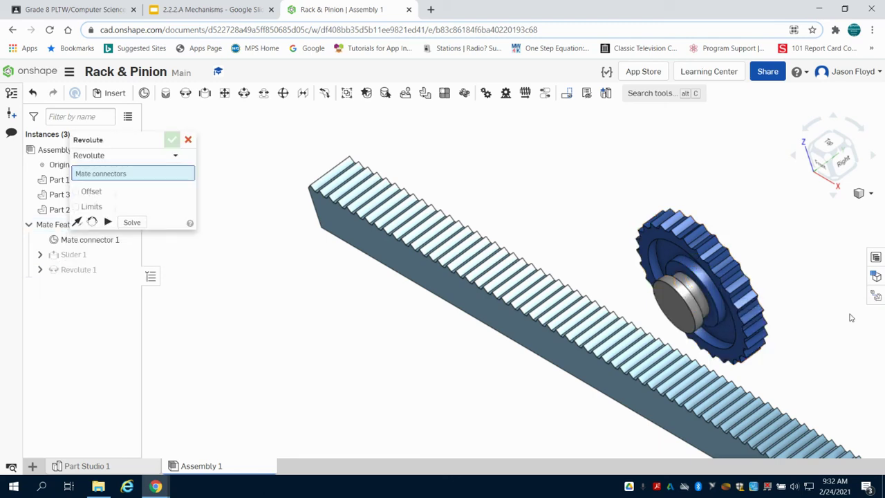
left_click(842, 161)
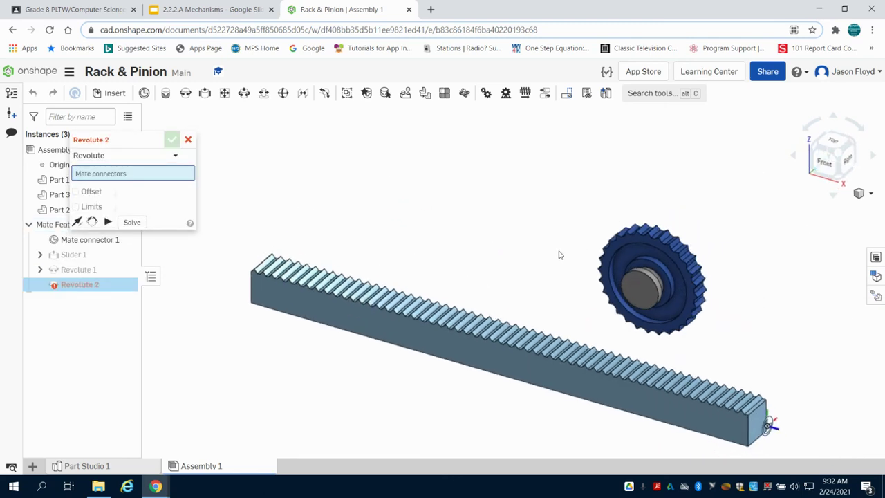
left_click(187, 140)
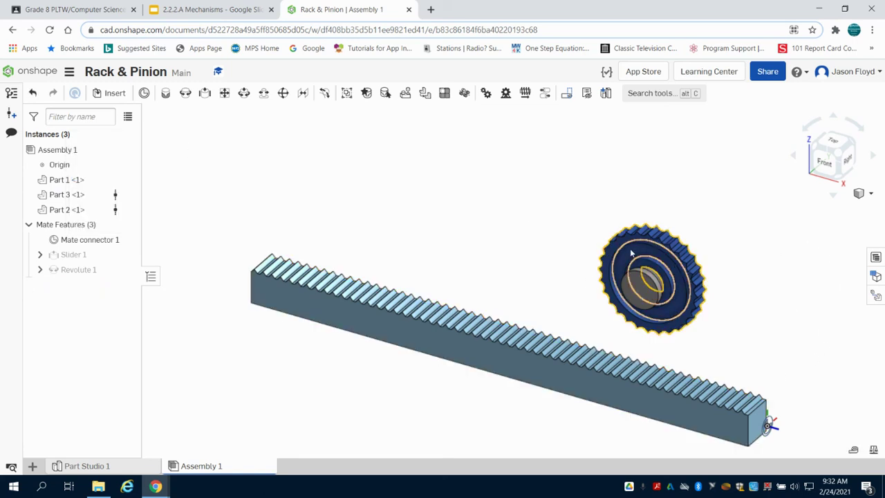